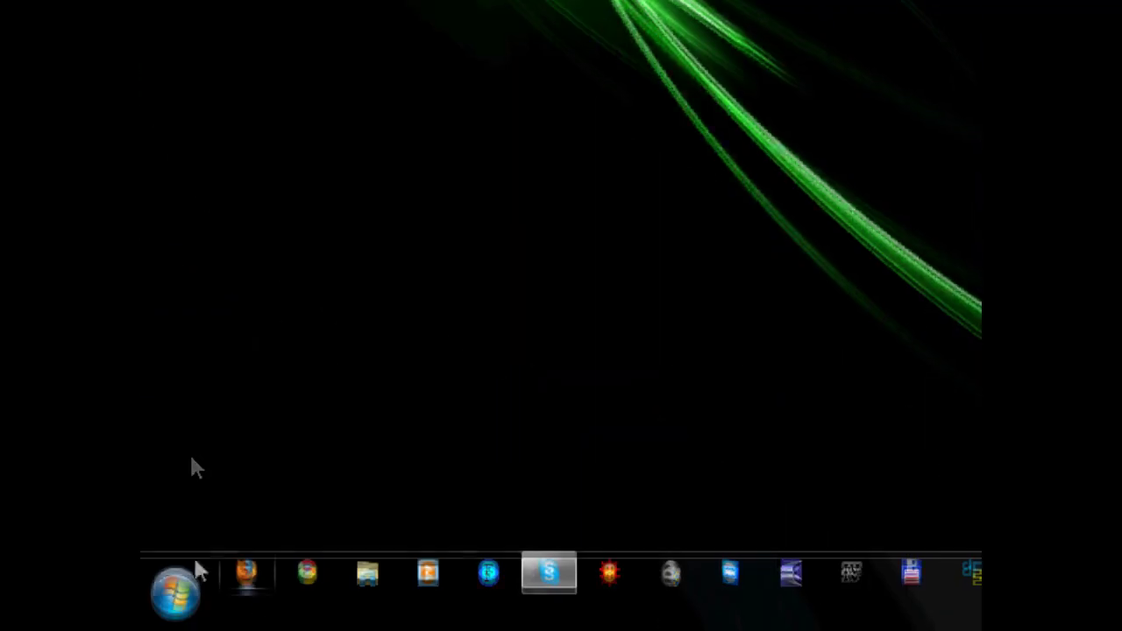
- Open Chrome, dismiss the default-browser notice and go to dr2.exe24.info
left_click(312, 575)
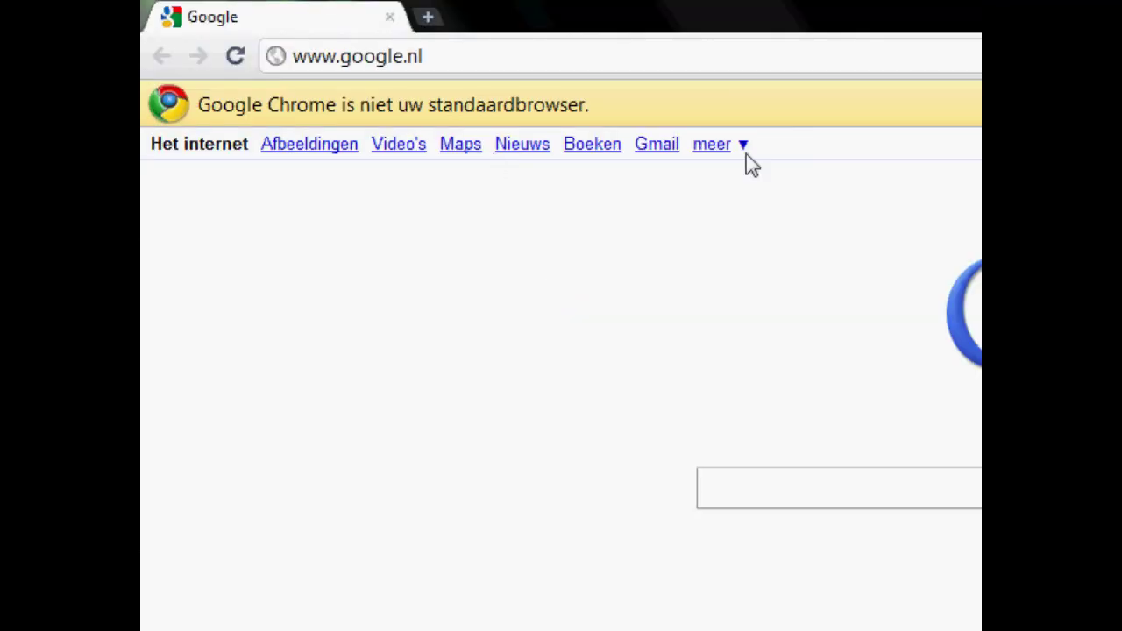
left_click(909, 102)
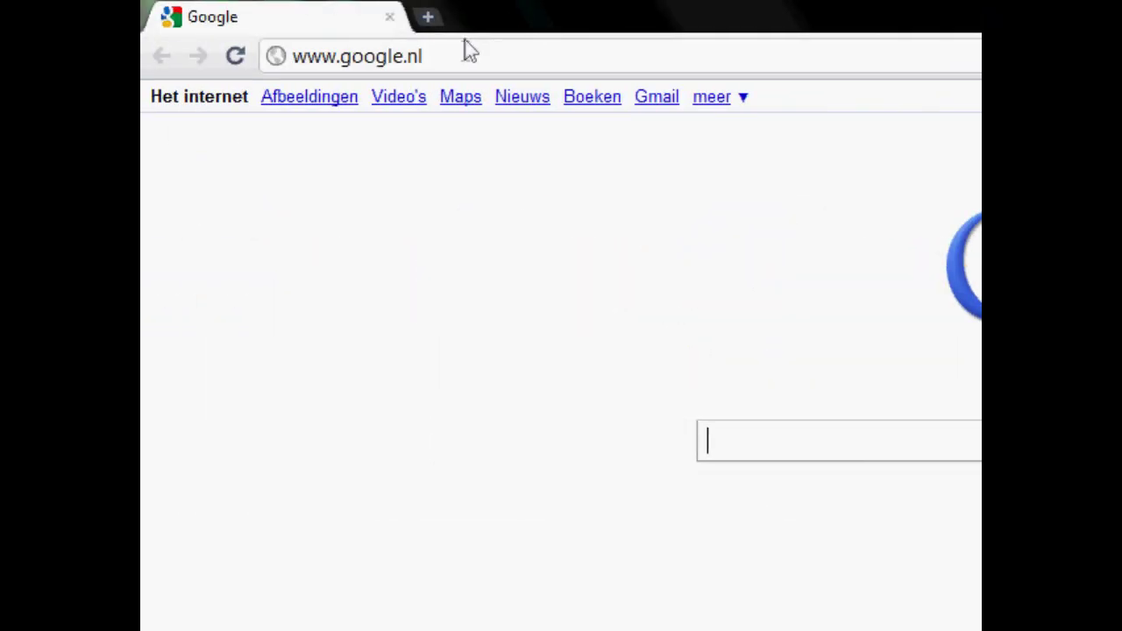
left_click(418, 50)
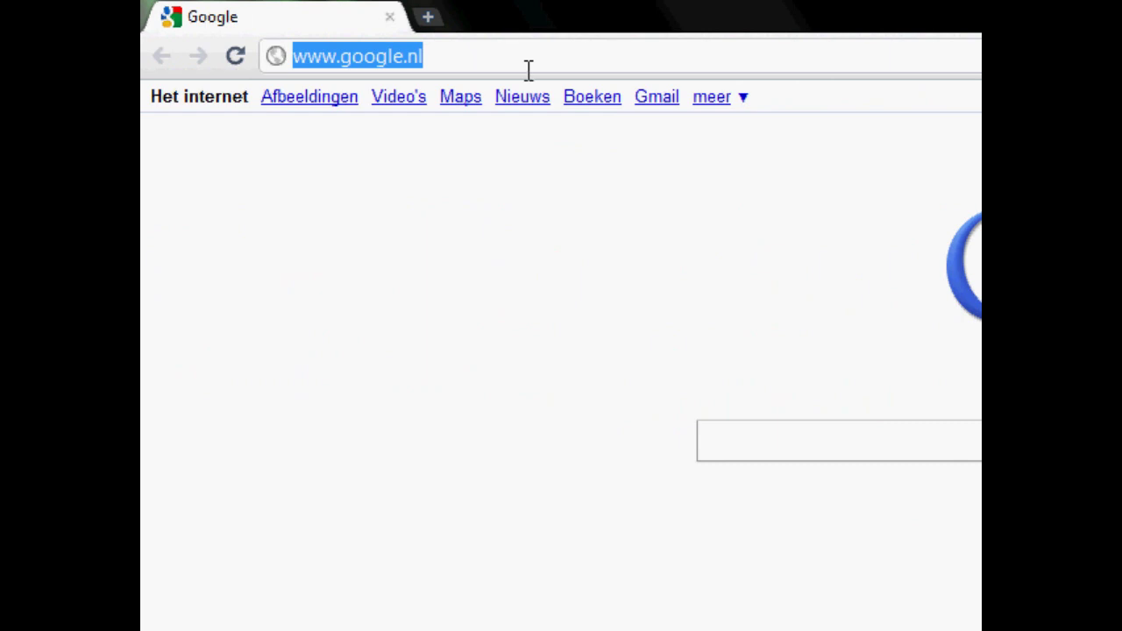
type("dr2.exe24.")
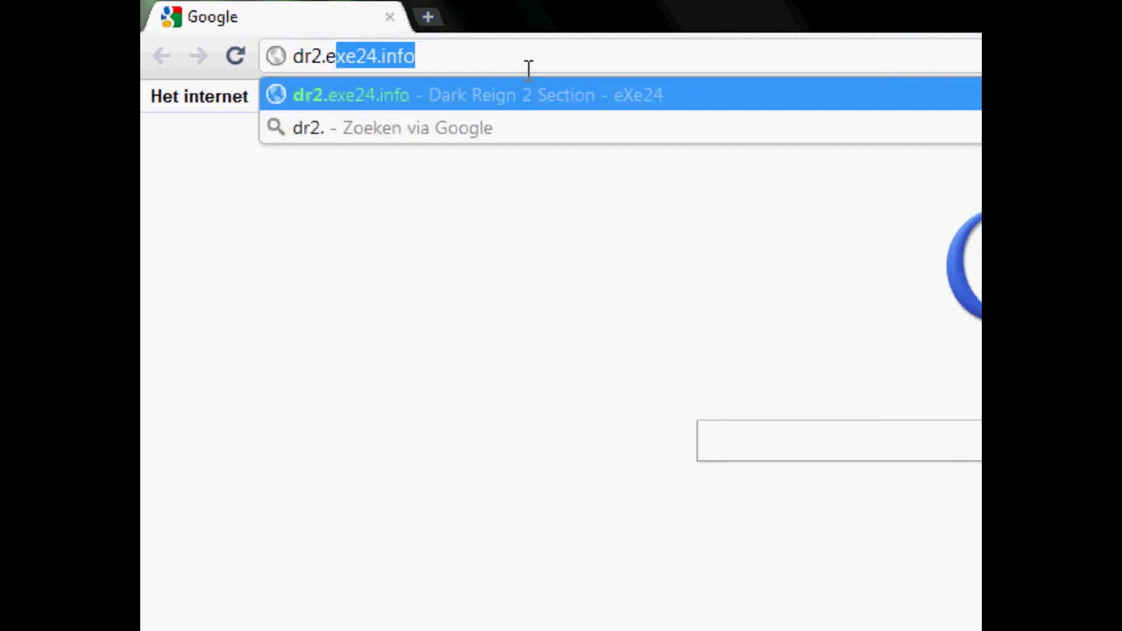
type("inf")
key("Return")
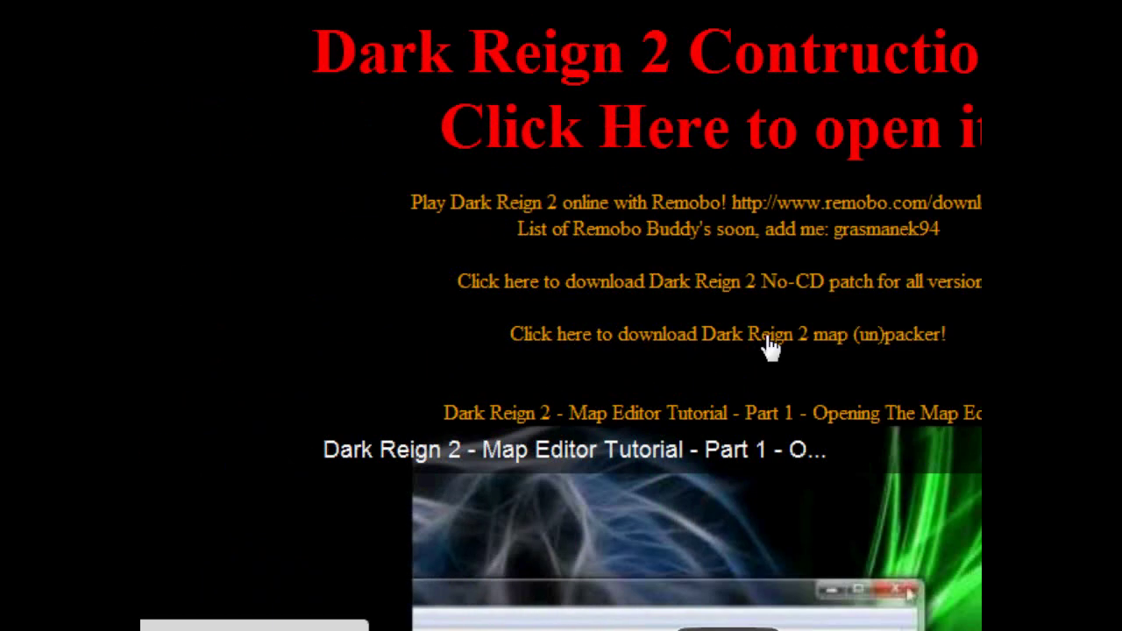
- Download the Dark Reign 2 map (un)packer to the desktop and open the DR2Packer archive
left_click(770, 346)
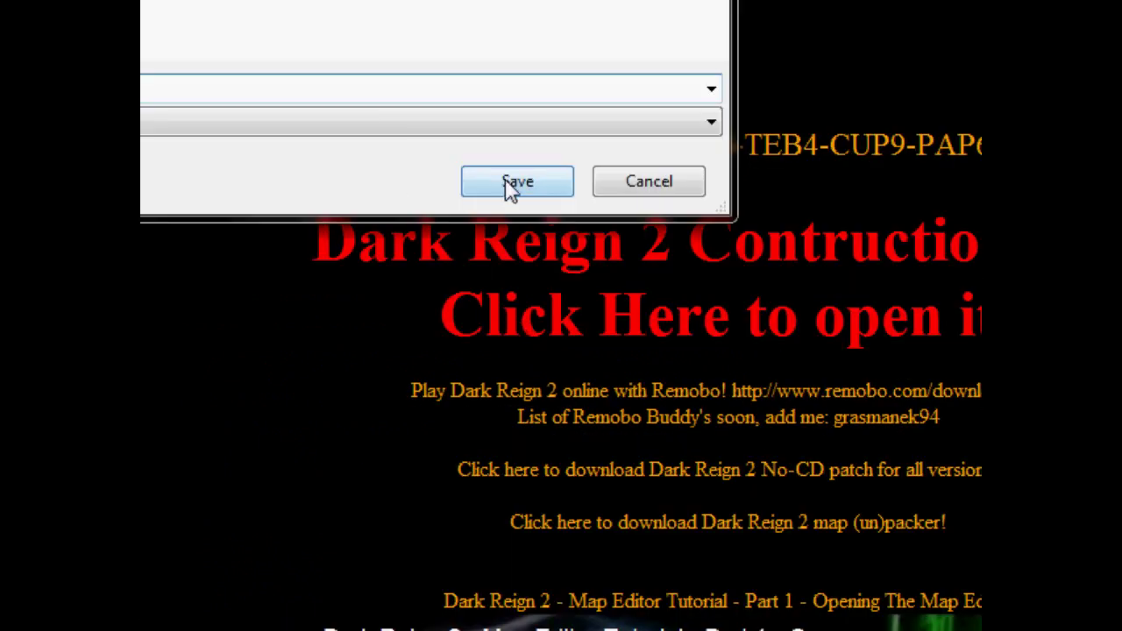
left_click(511, 190)
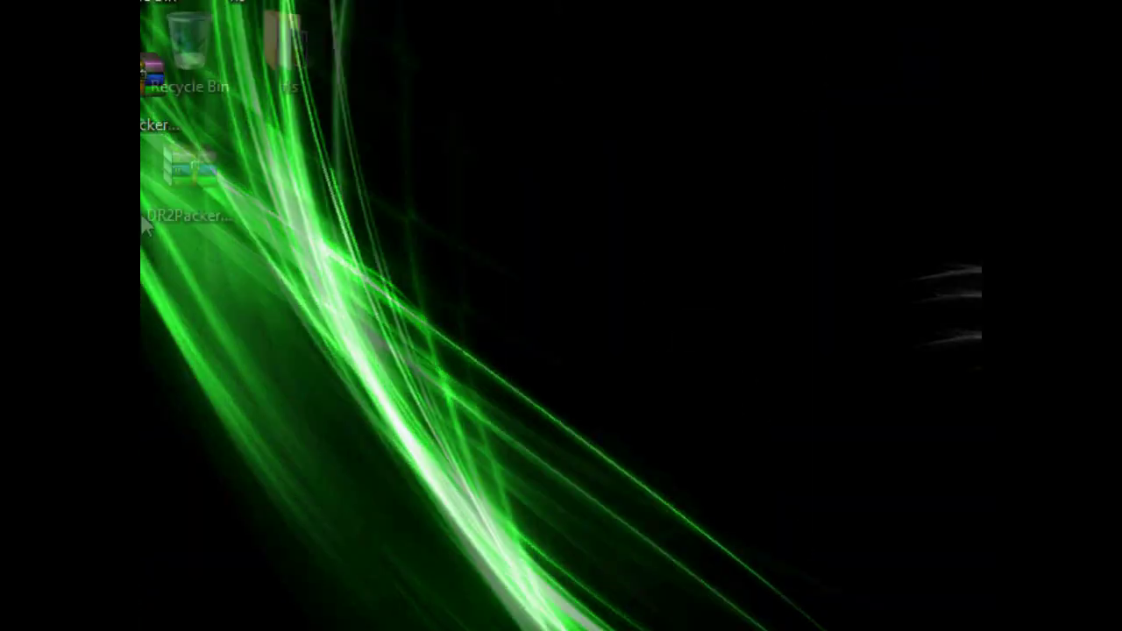
double_click(191, 184)
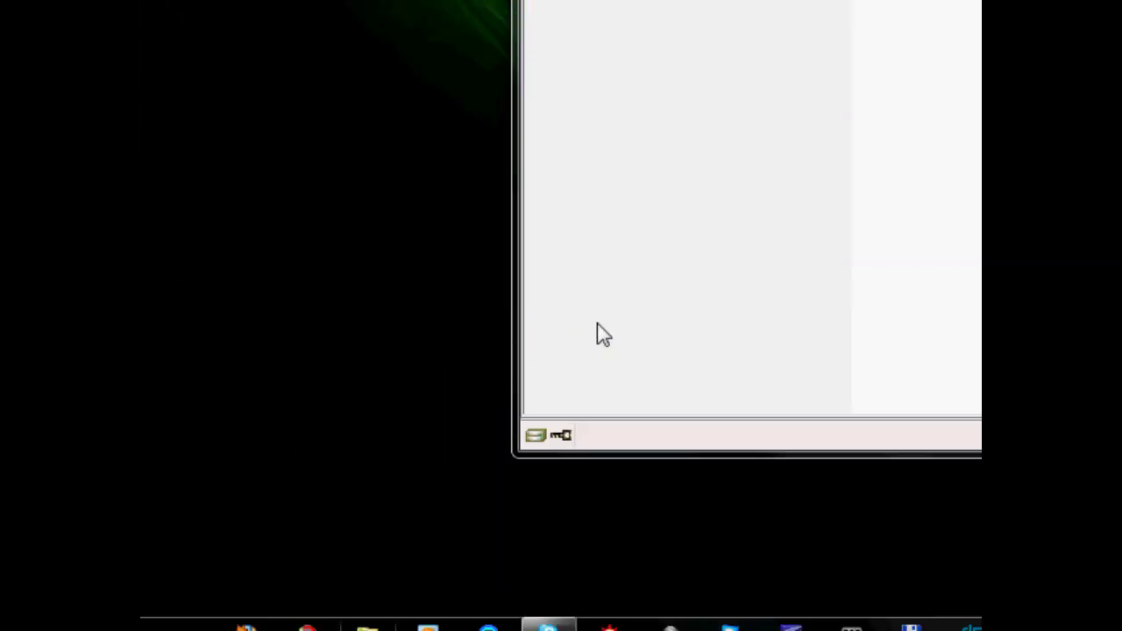
- Create a new folder named "my folder" on the Extended (F:) drive
left_click(176, 605)
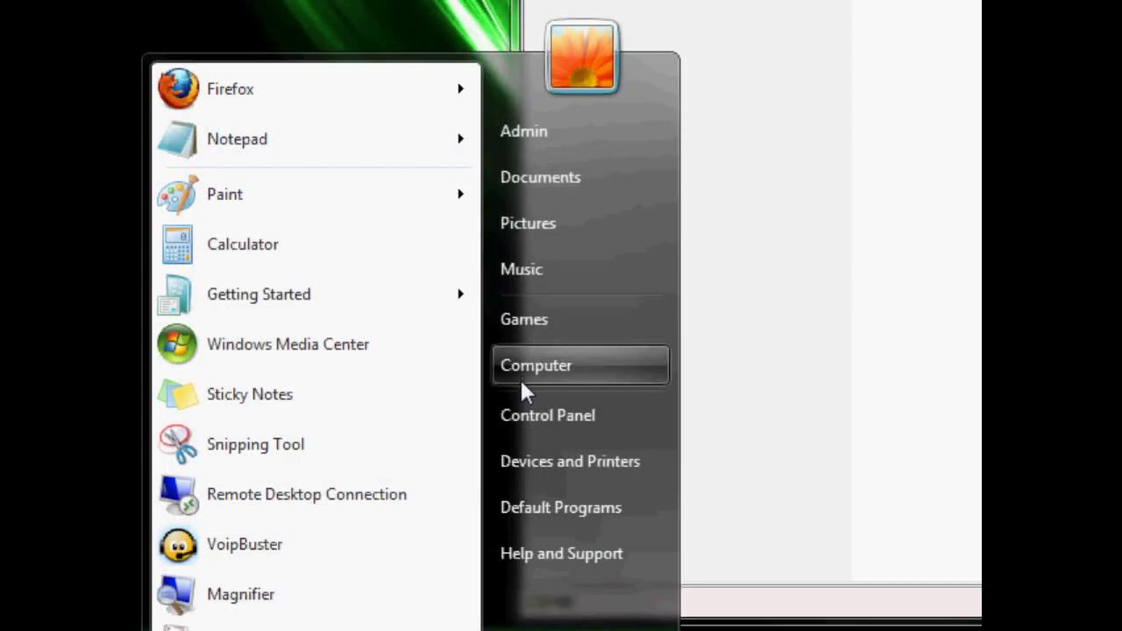
left_click(521, 367)
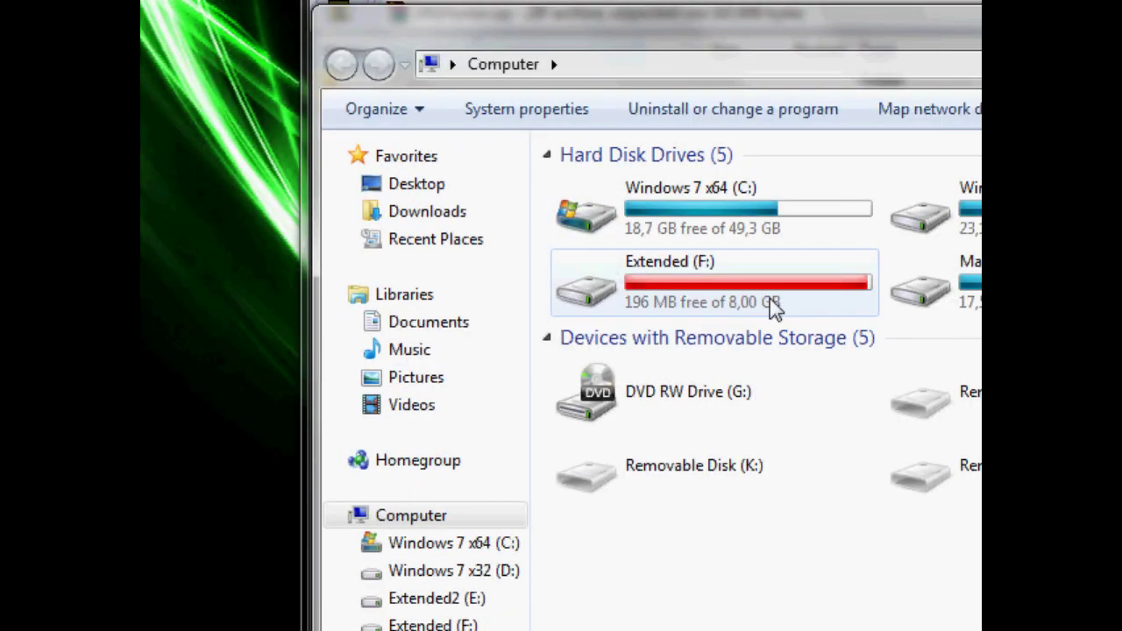
double_click(771, 298)
right_click(641, 443)
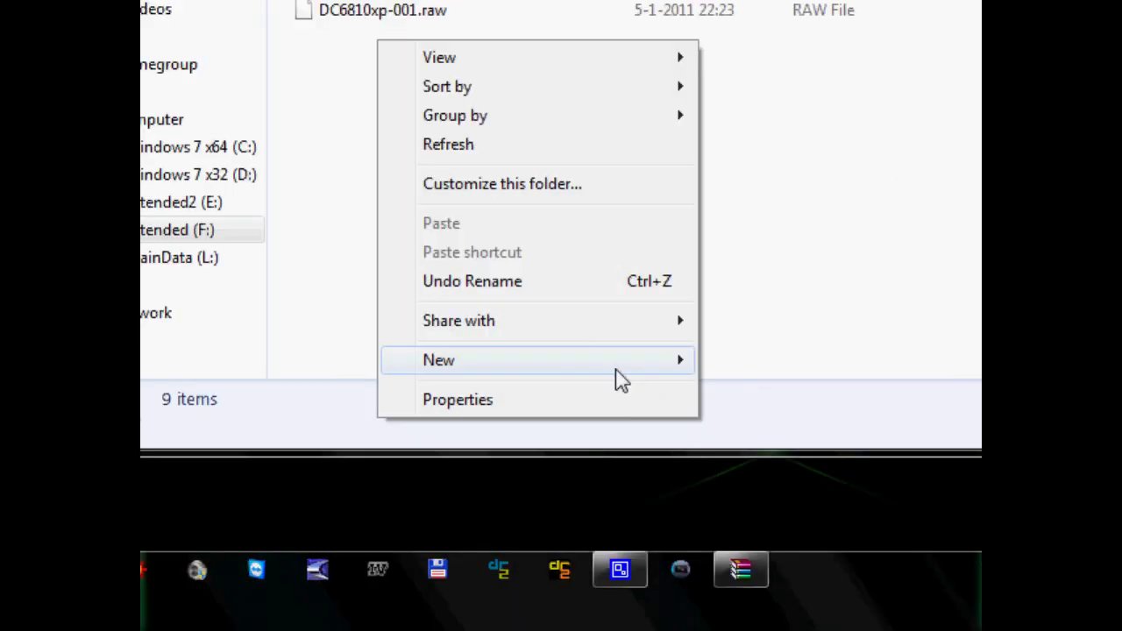
mouse_move(622, 377)
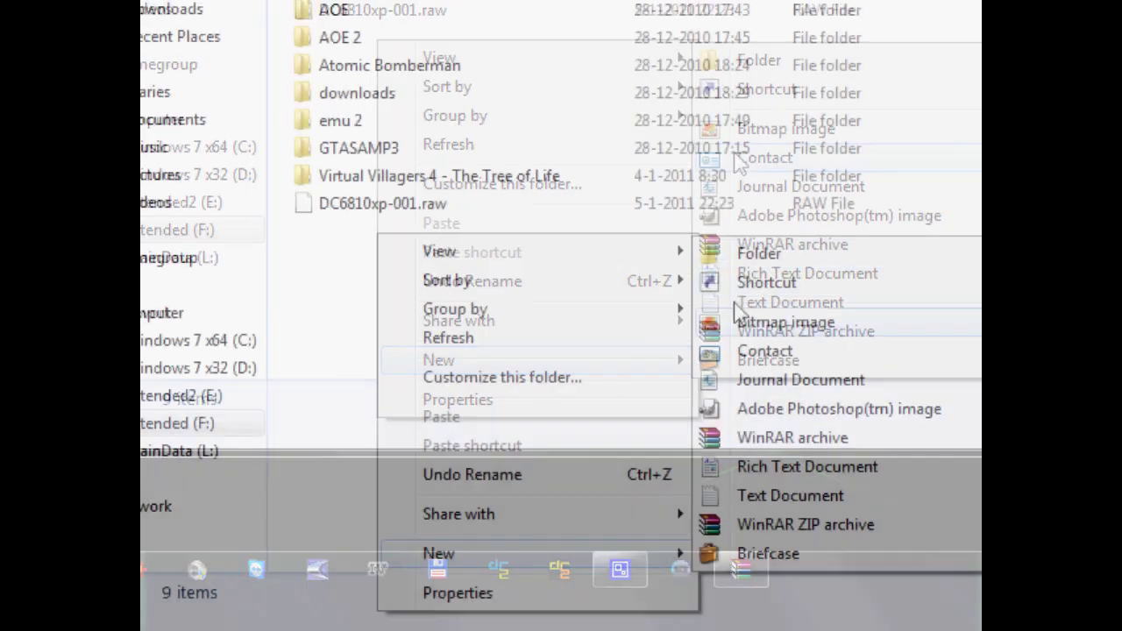
left_click(760, 57)
type("m")
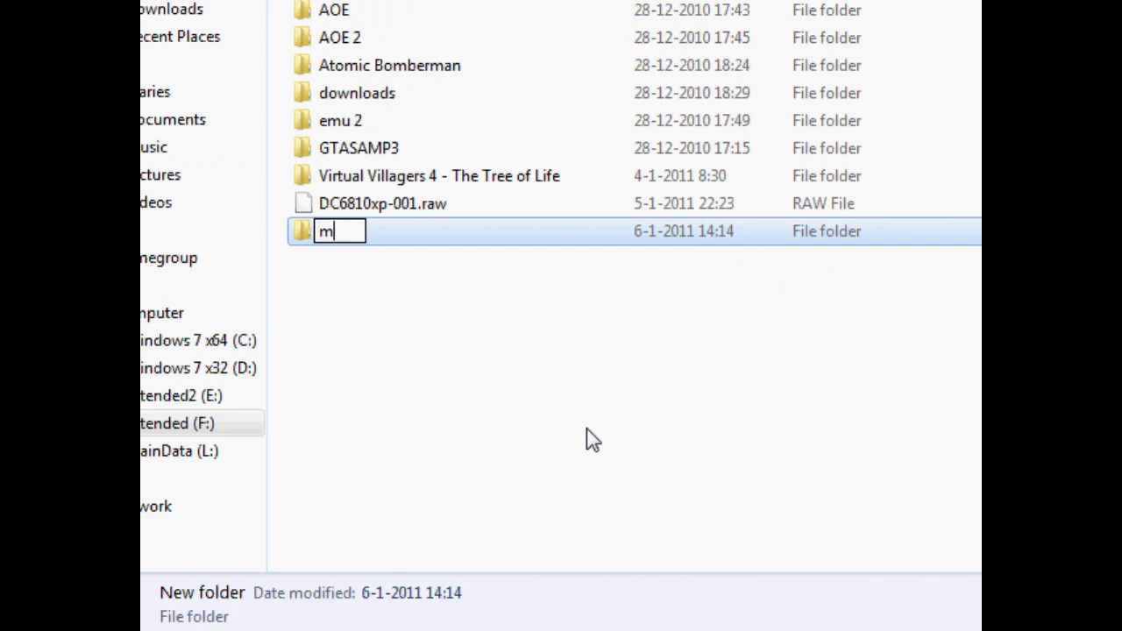
type("y folder")
key("Return")
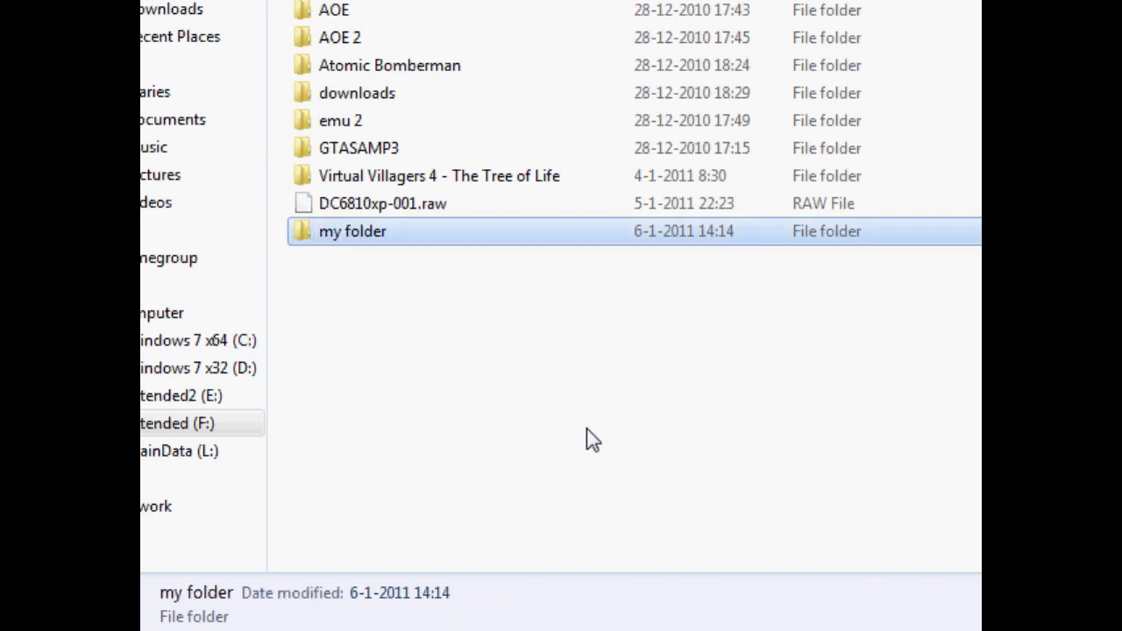
- Extract the DR2Packer folder from the archive into "my folder" and close WinRAR
double_click(359, 227)
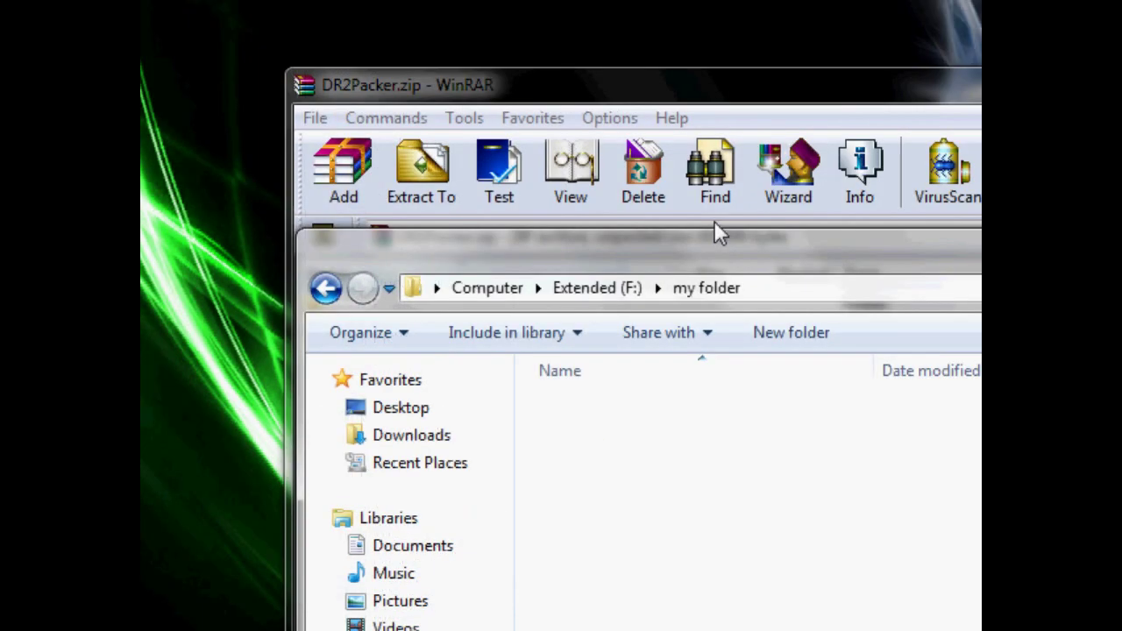
left_click_drag(728, 95, 1121, 250)
left_click_drag(877, 482, 649, 498)
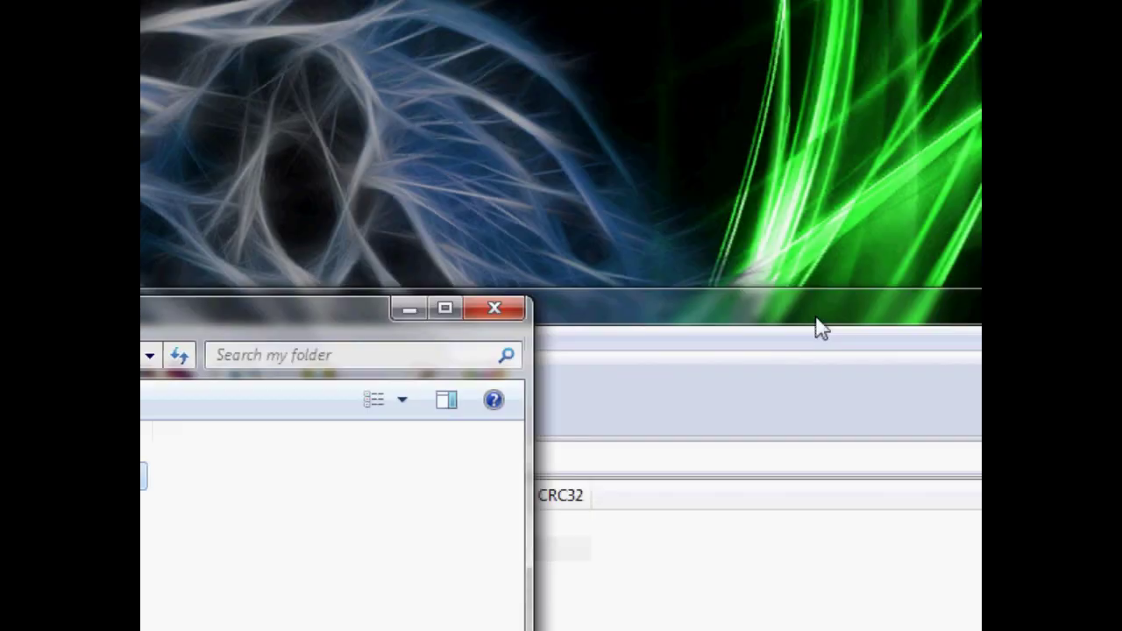
left_click_drag(817, 322, 619, 228)
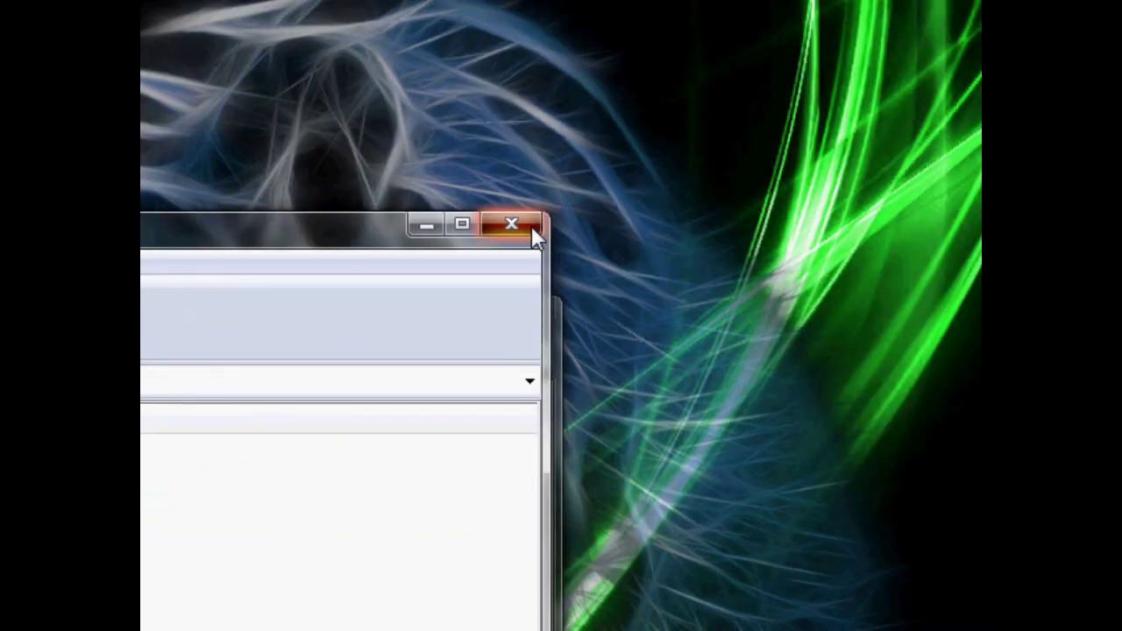
left_click(528, 225)
left_click(528, 164)
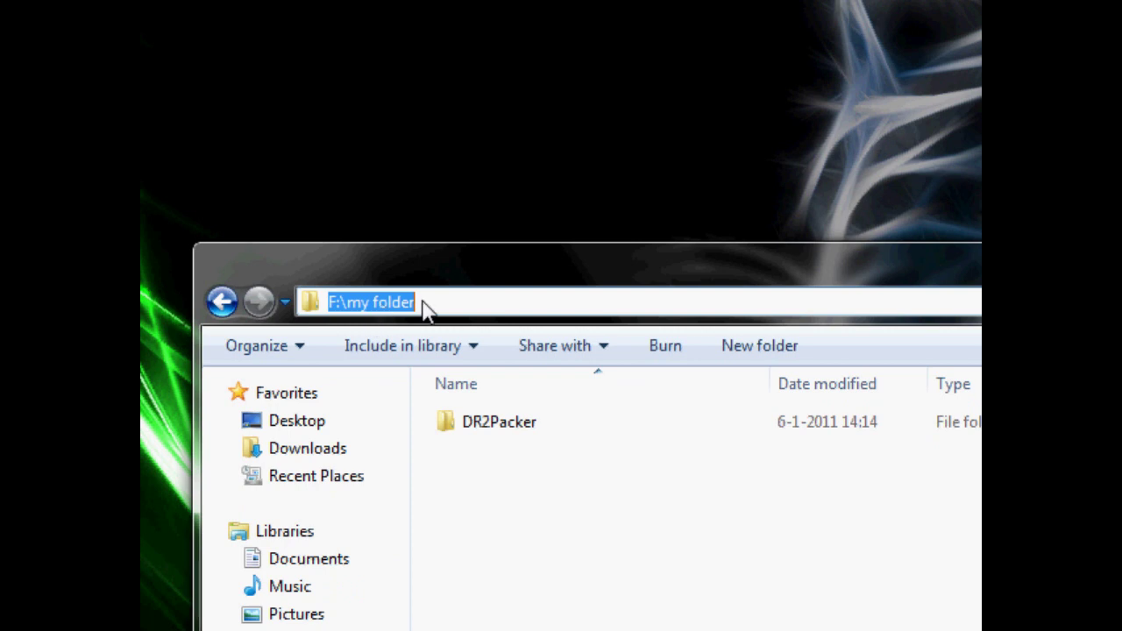
- Check the folder's path for spaces and rename "my folder" on drive F: to "myfolder"
left_click(487, 305)
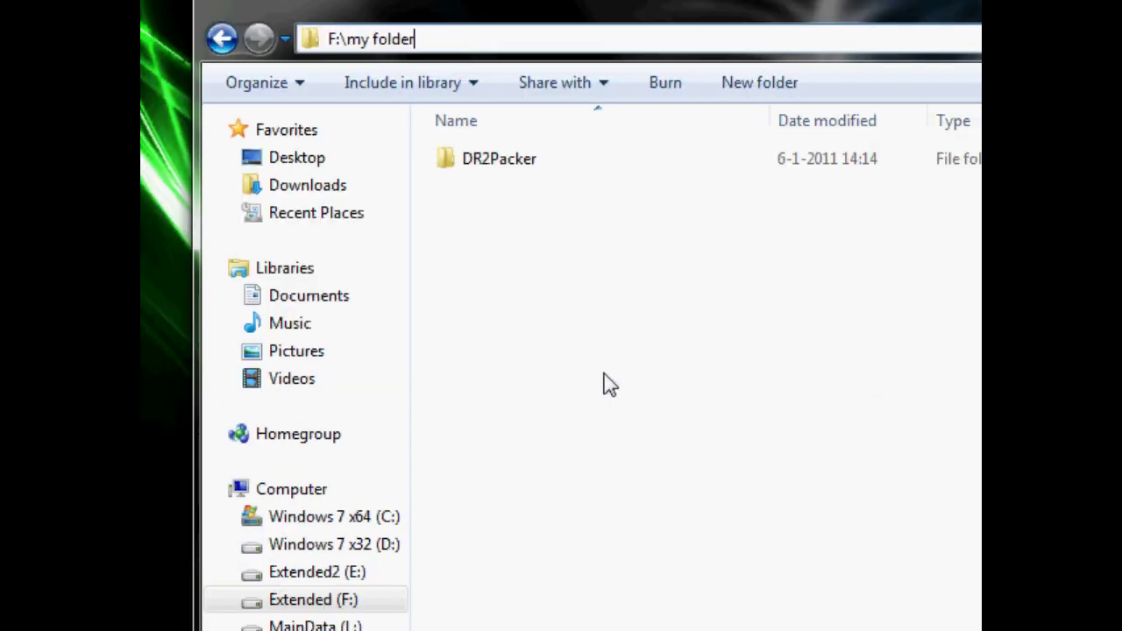
left_click(599, 614)
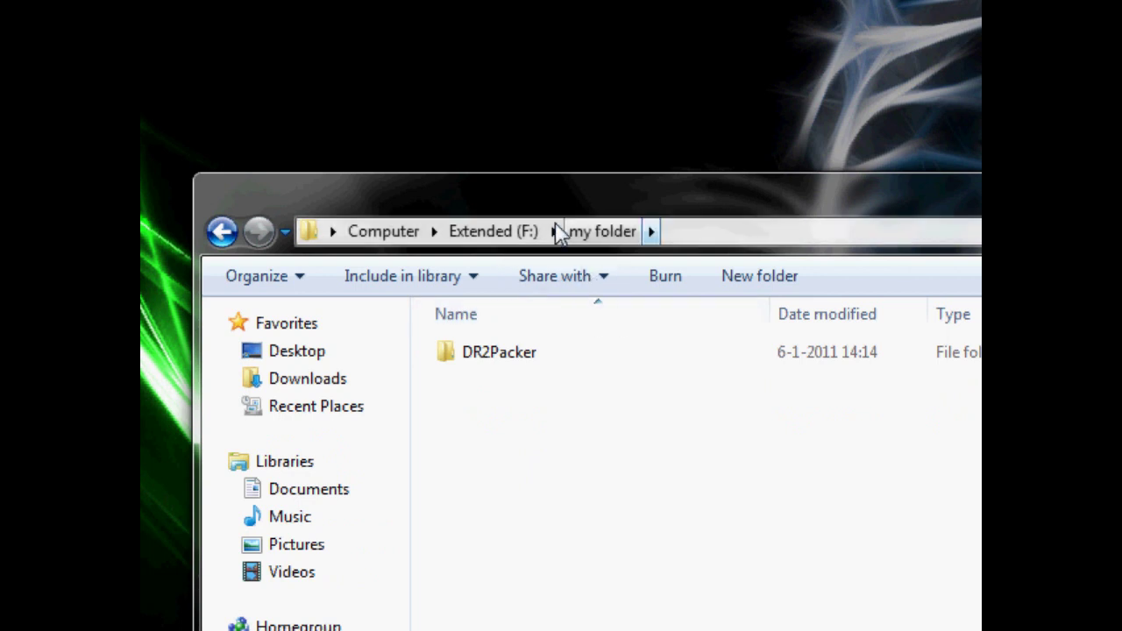
left_click(507, 230)
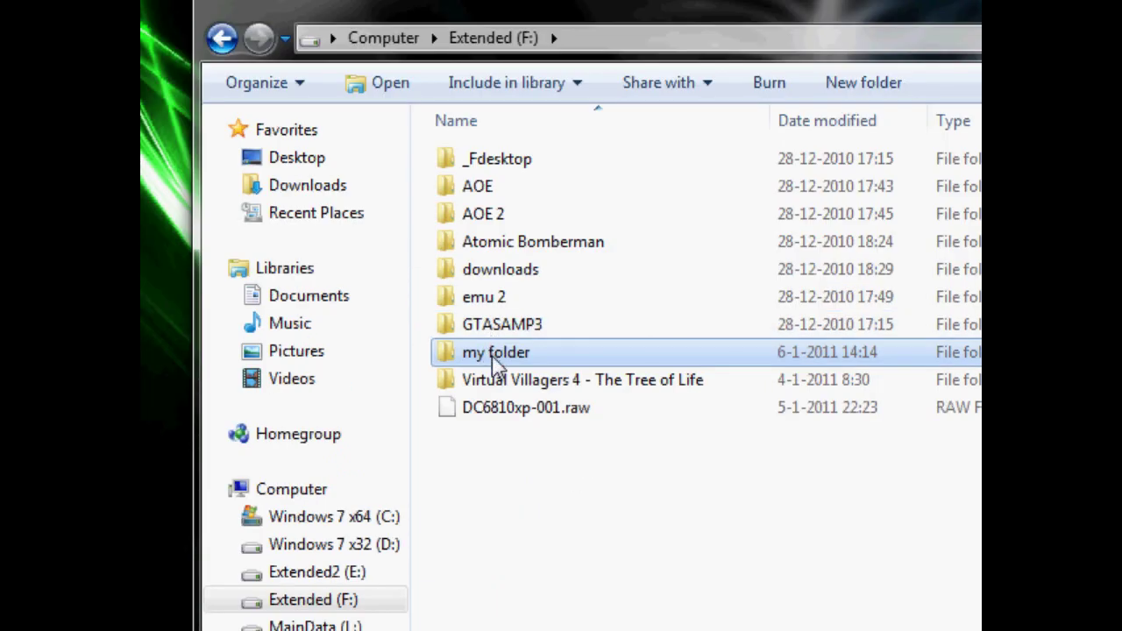
left_click(492, 357)
left_click(491, 357)
key("BackSpace")
left_click(567, 465)
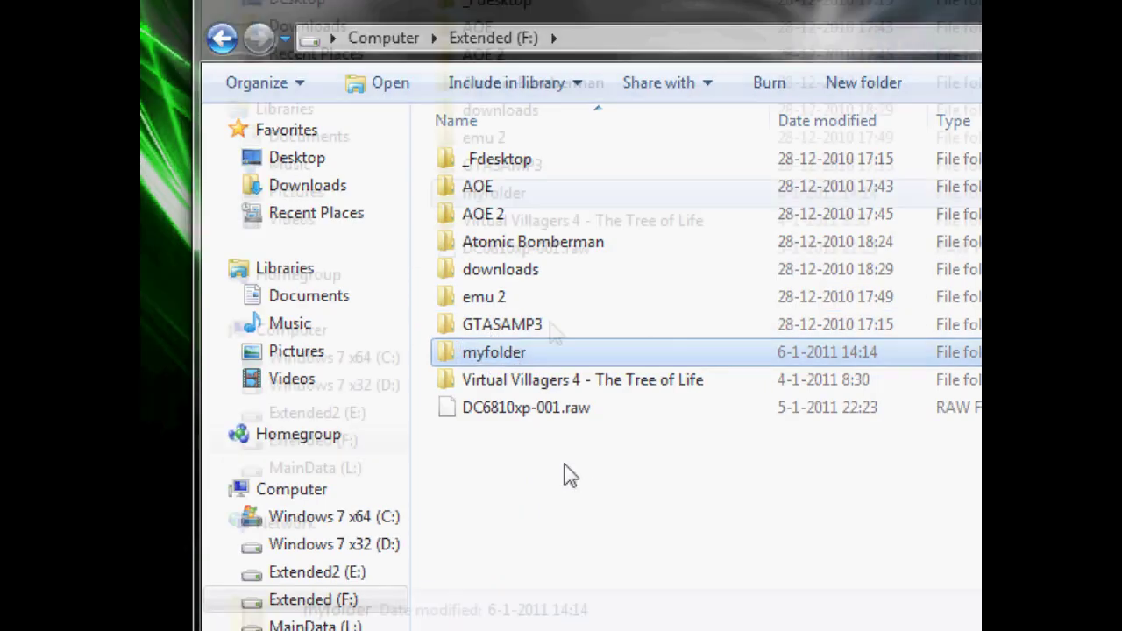
- Open the DR2Packer folder inside myfolder and check its full path for spaces
double_click(496, 356)
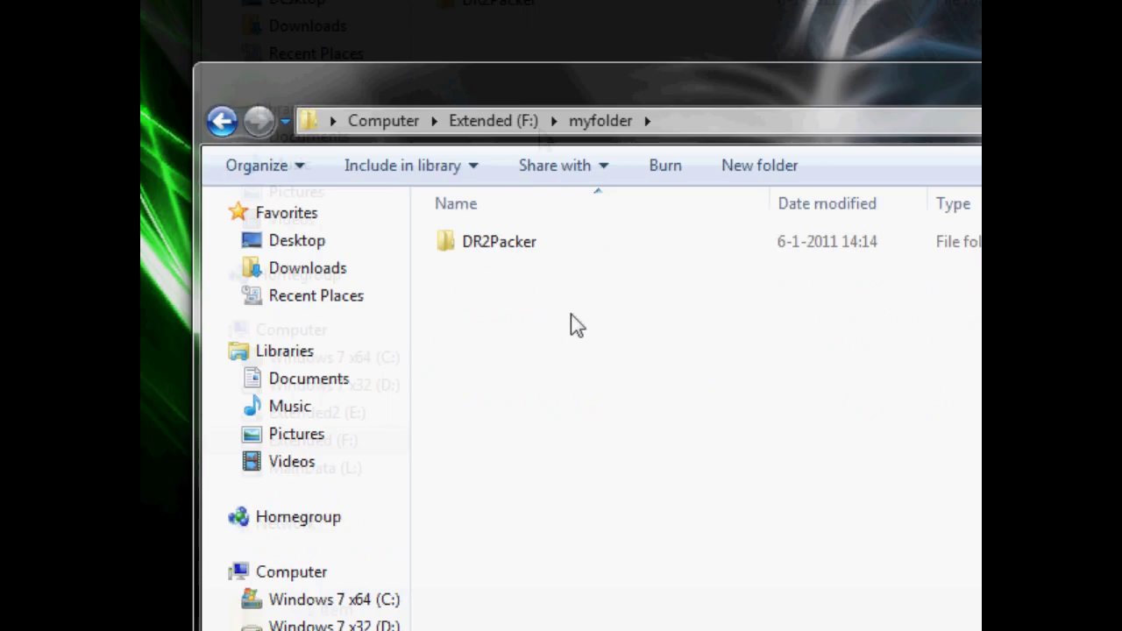
double_click(505, 243)
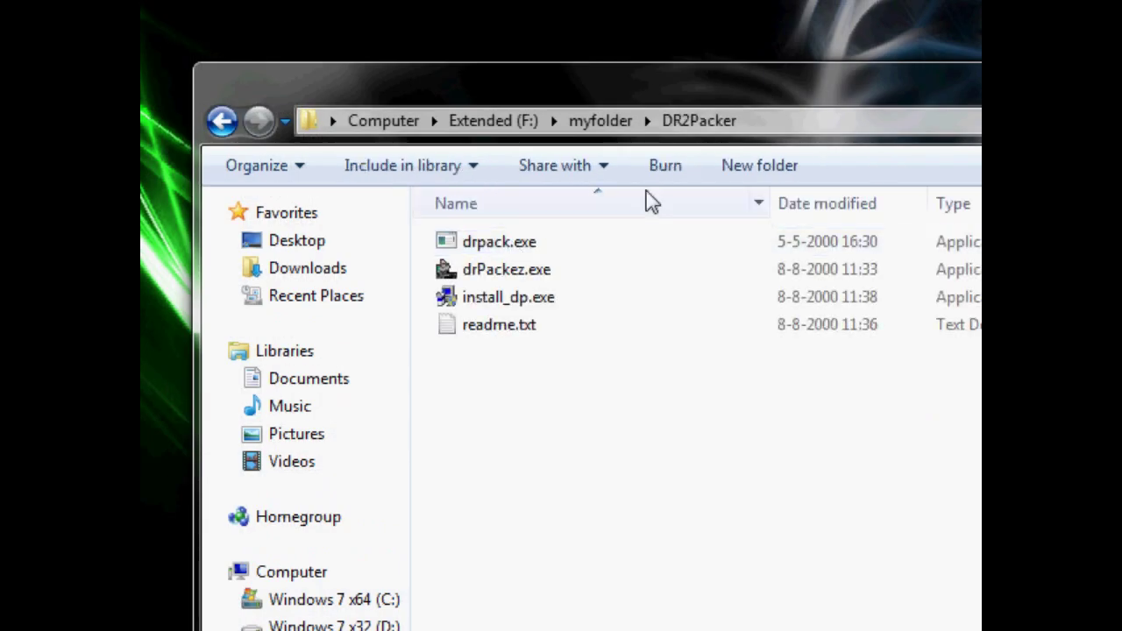
left_click(785, 122)
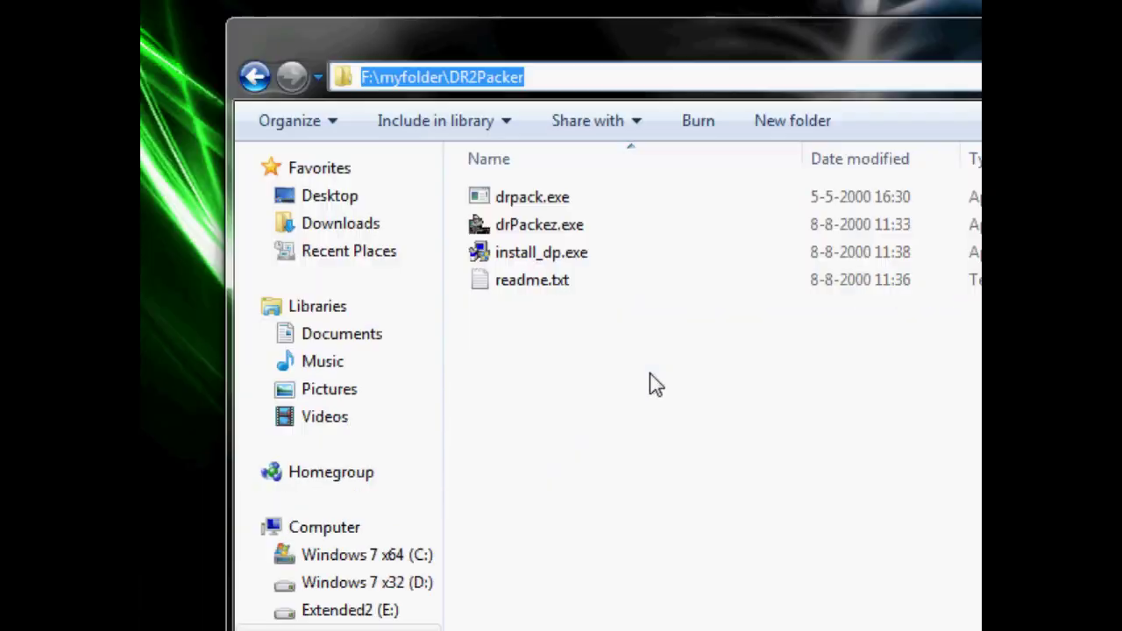
left_click(652, 603)
- Run install_dp.exe to install DrPackez and close its completion message
left_click(517, 476)
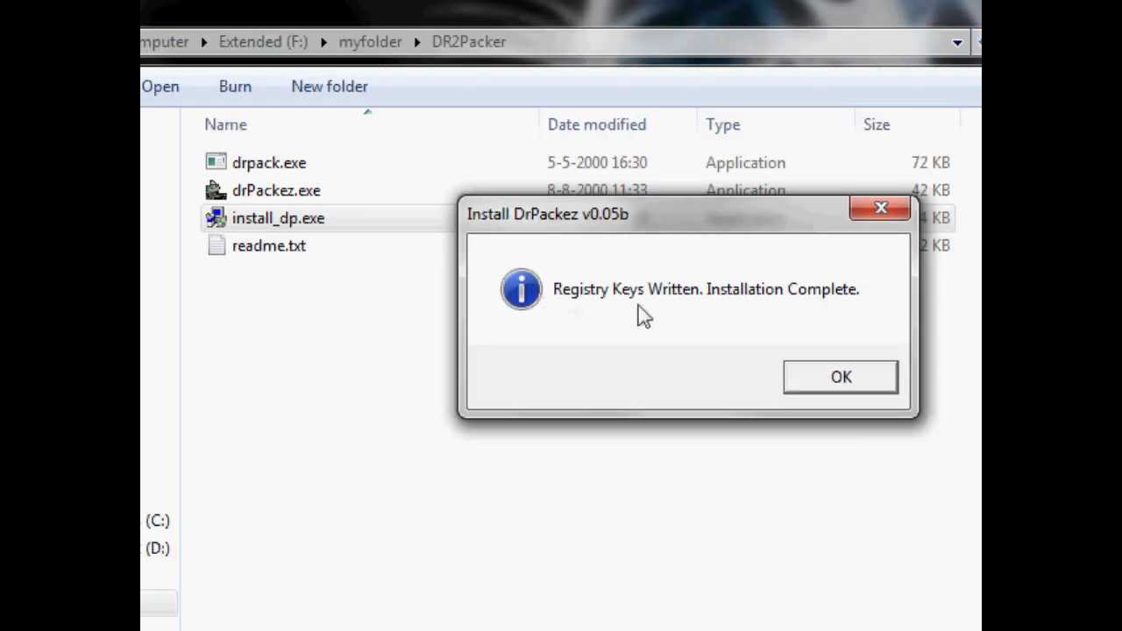
left_click(584, 379)
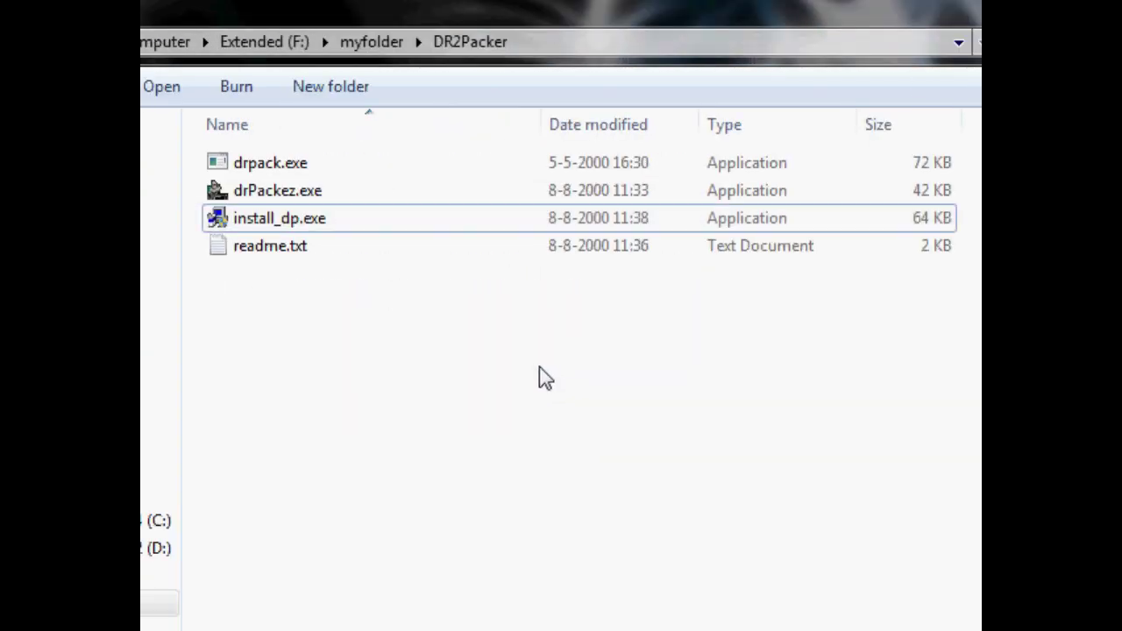
left_click(389, 268)
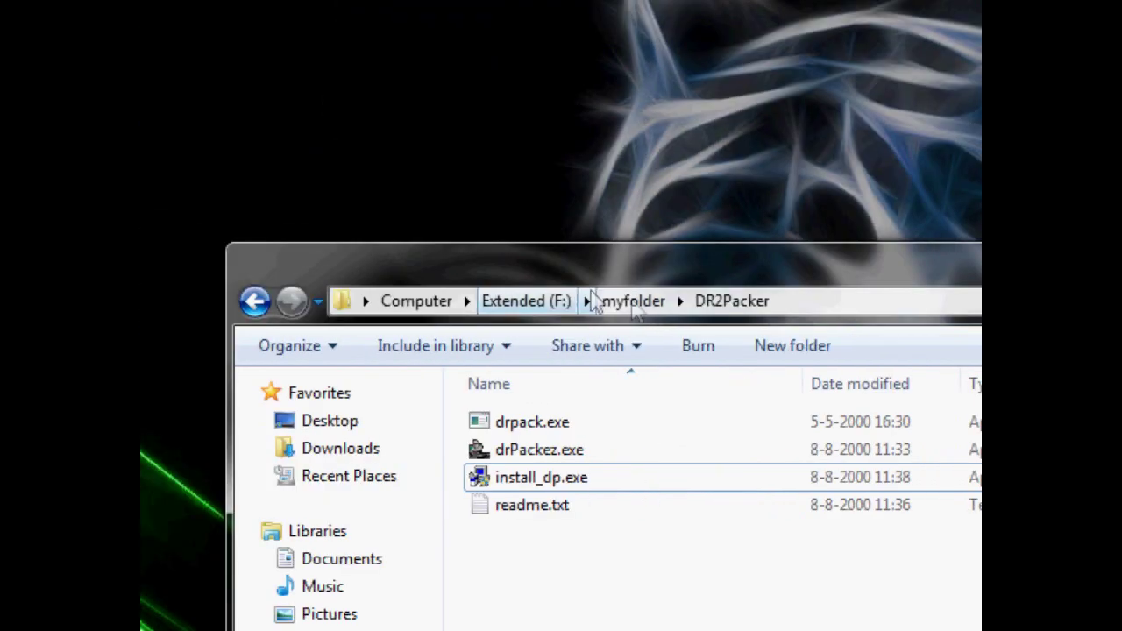
- Open the DarkReign2 game folder under games on the MainData (L:) drive and check its full path
left_click(427, 301)
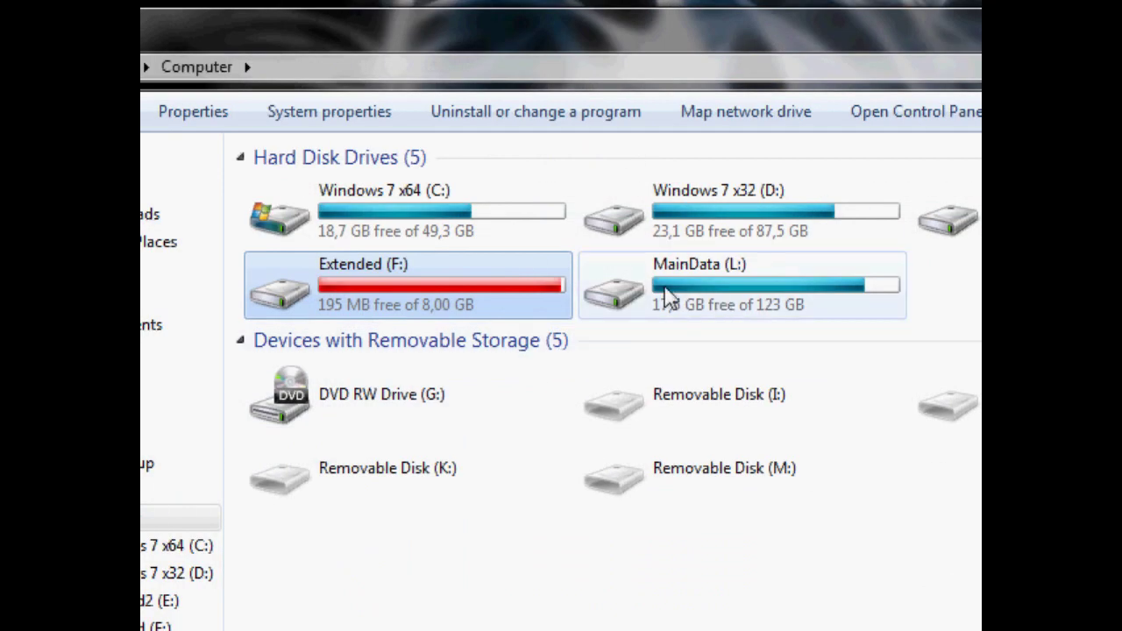
double_click(665, 295)
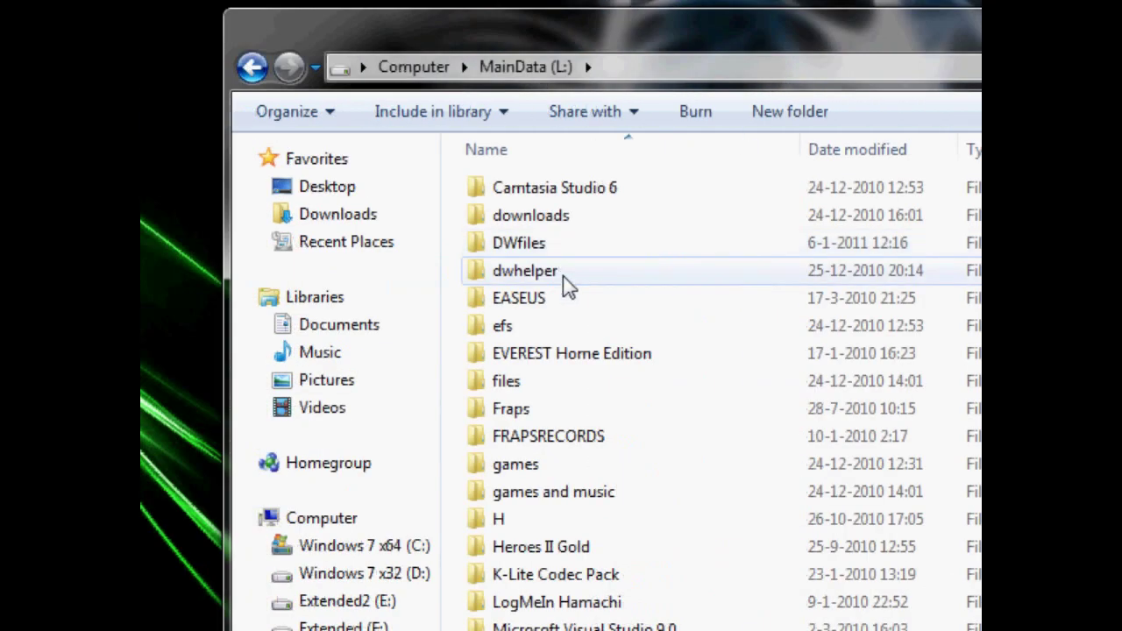
double_click(518, 465)
double_click(524, 188)
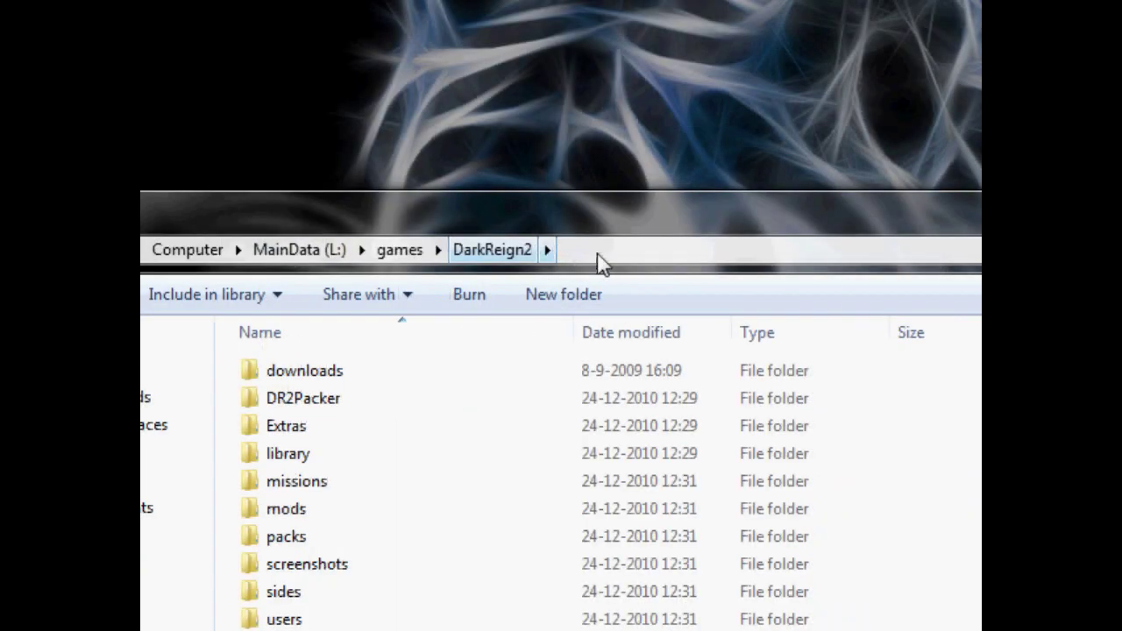
left_click(830, 74)
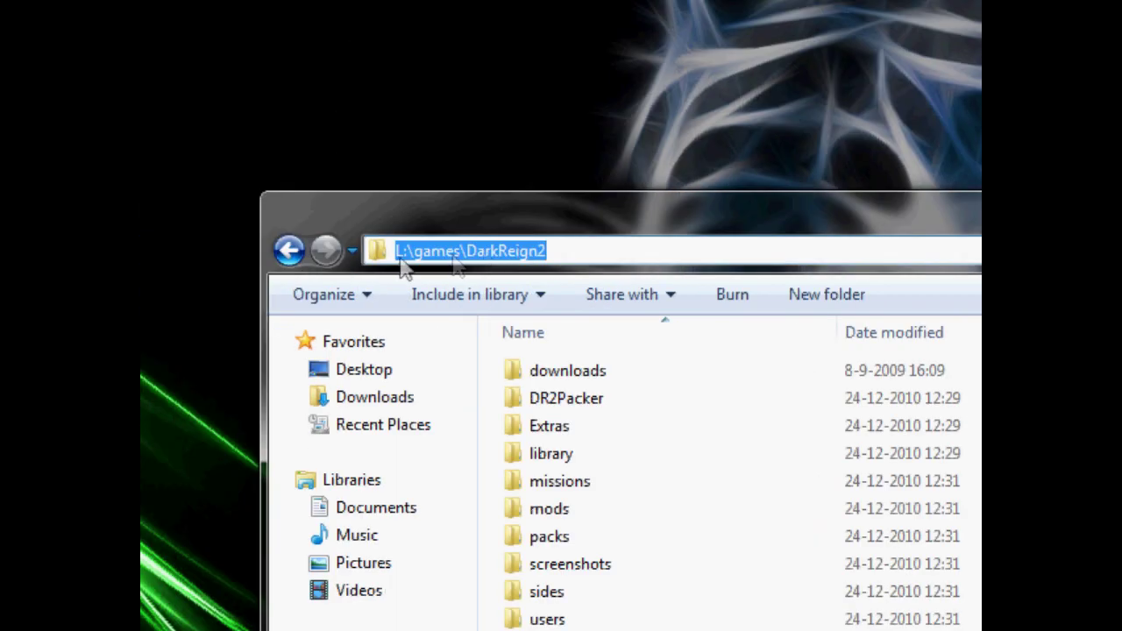
left_click_drag(397, 254, 319, 232)
left_click(596, 251)
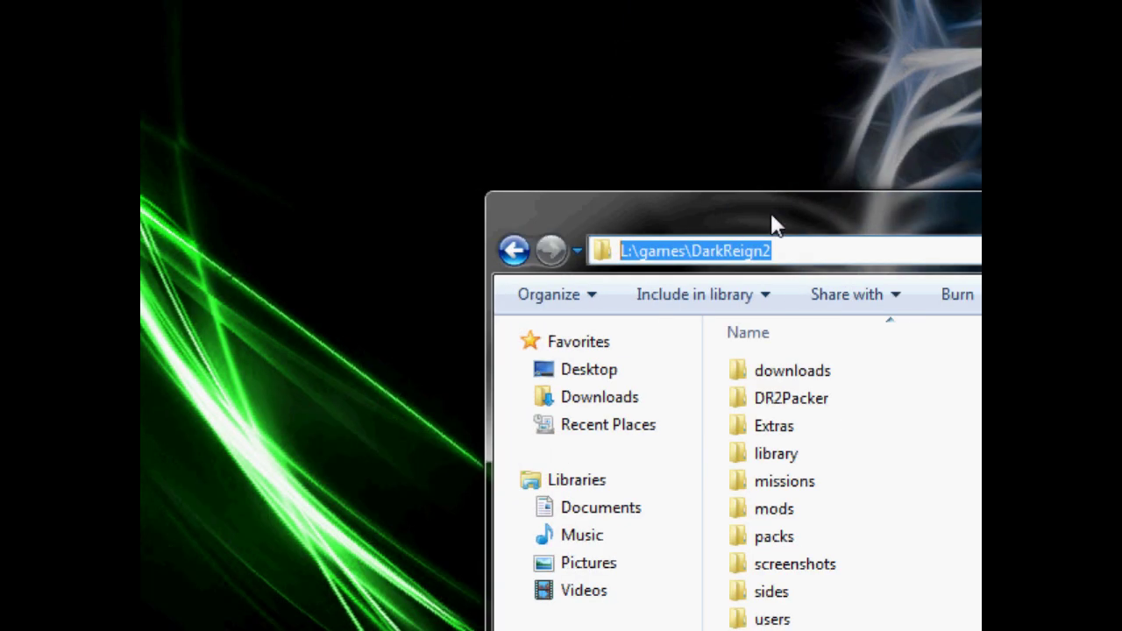
left_click_drag(774, 225, 609, 188)
- Open the multiplayer folder inside the game's missions folder and show its full path
double_click(631, 449)
double_click(653, 531)
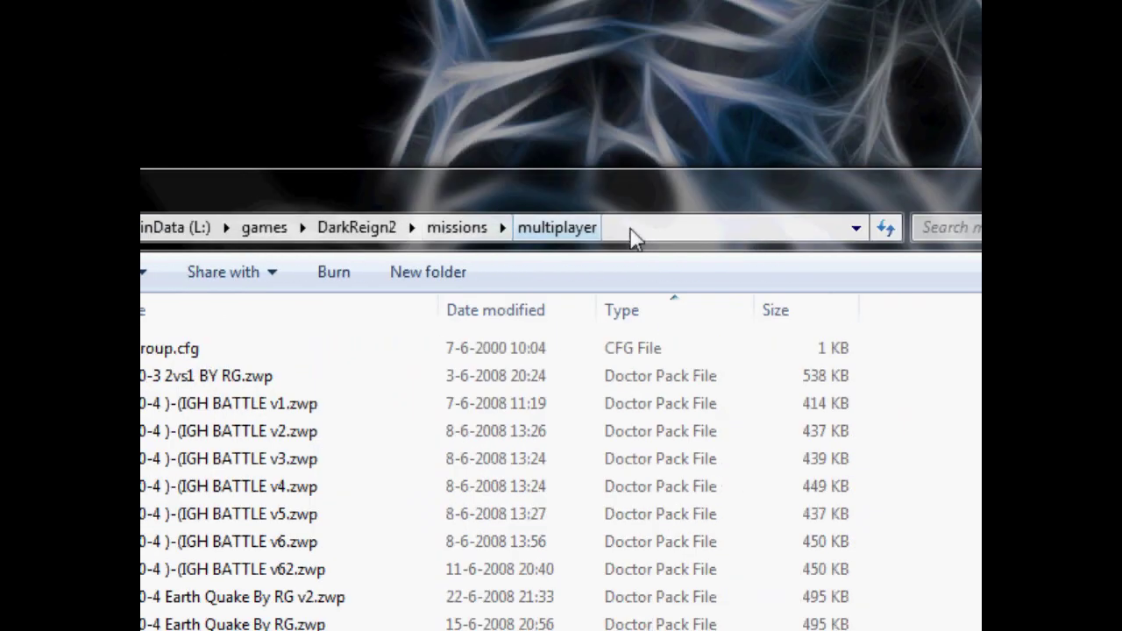
left_click(632, 235)
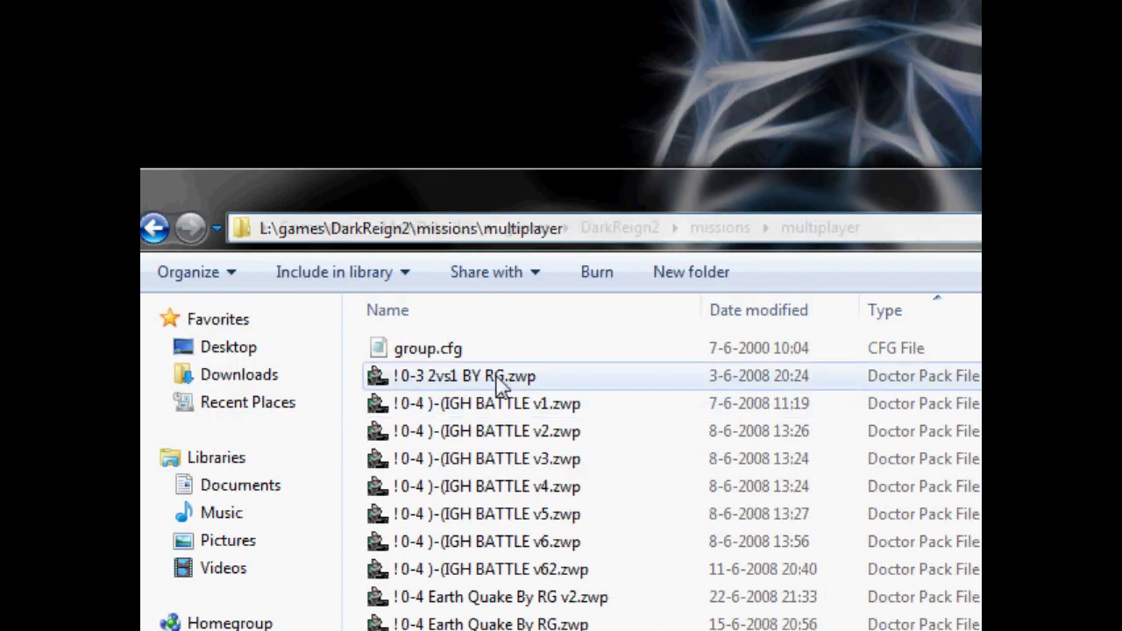
- Look through the packed .zwp map files in the multiplayer folder
left_click(499, 379)
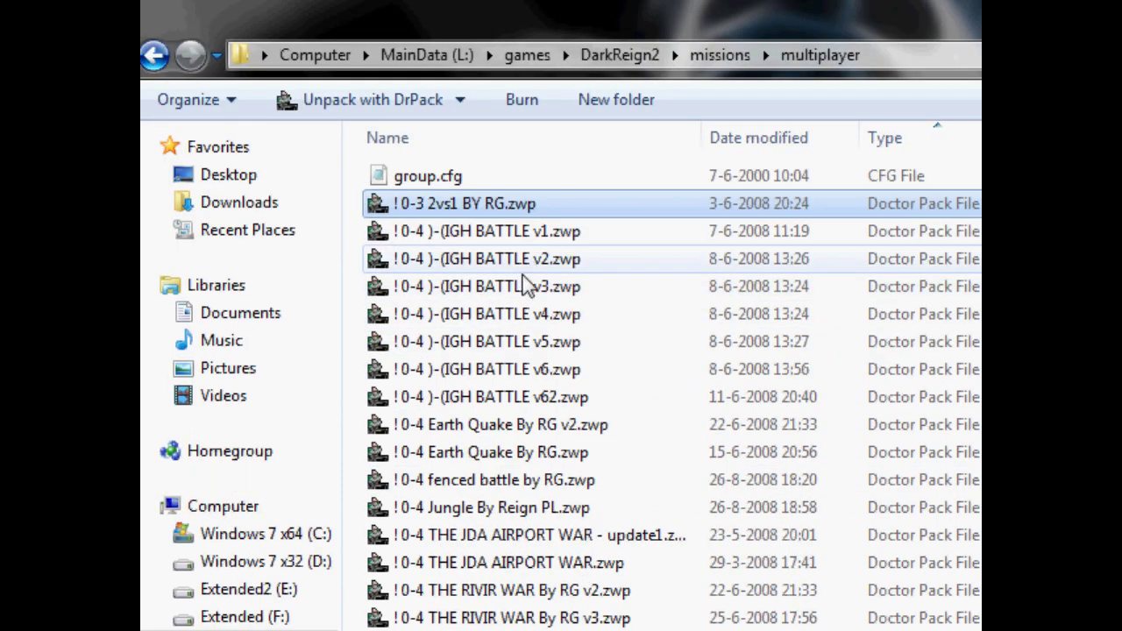
left_click(511, 371)
left_click(490, 567)
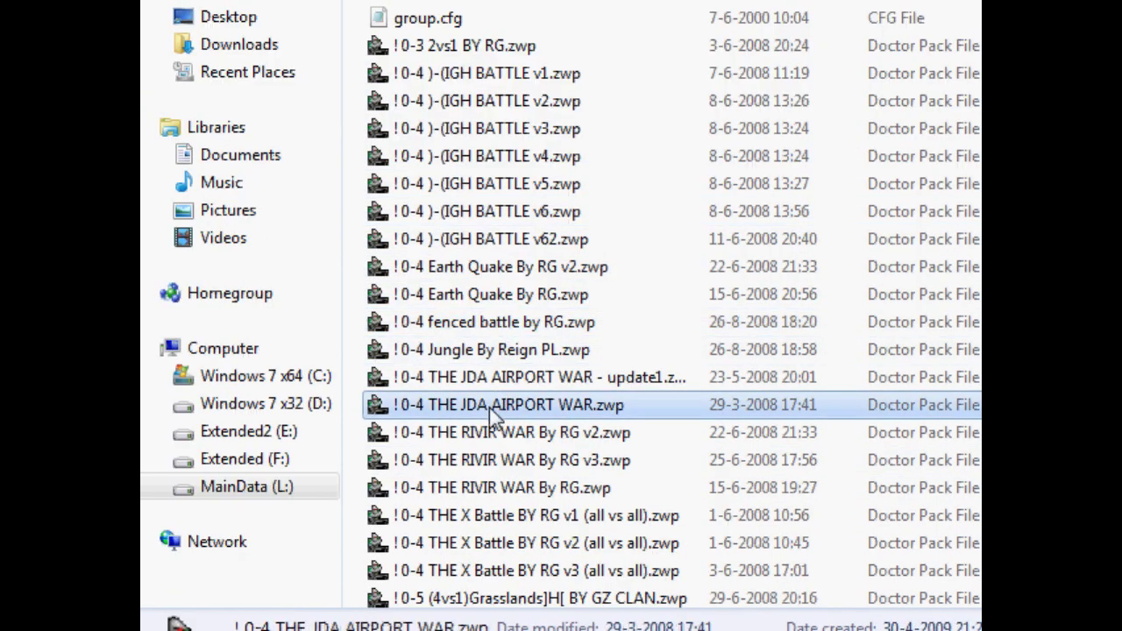
left_click(491, 490)
left_click(517, 269)
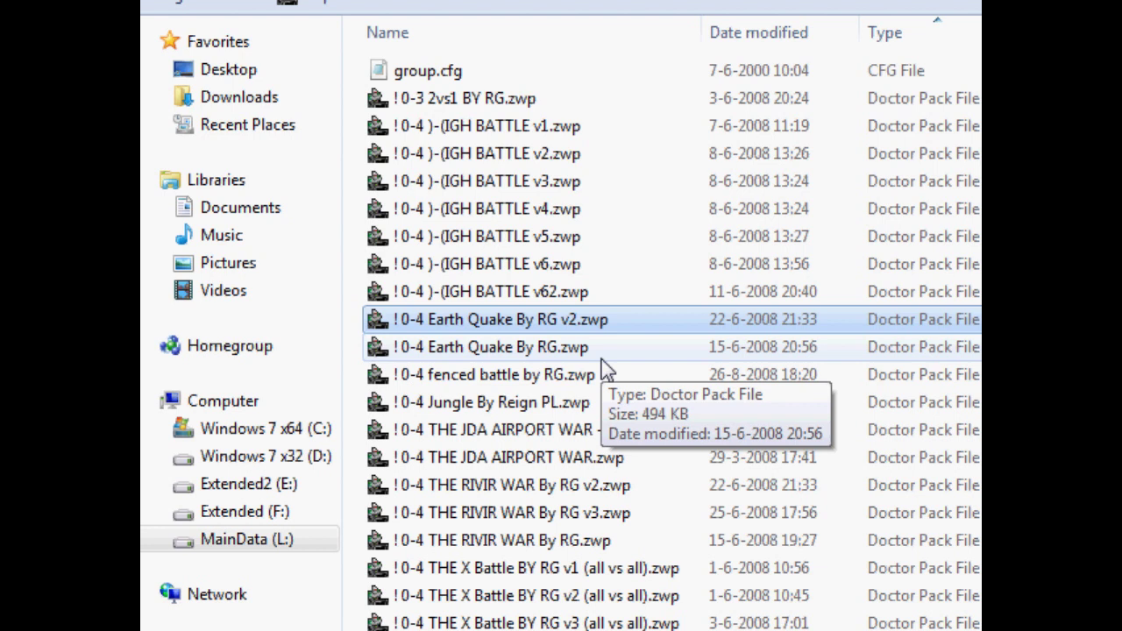
scroll(605, 366, "down", 5)
scroll(602, 321, "up", 1)
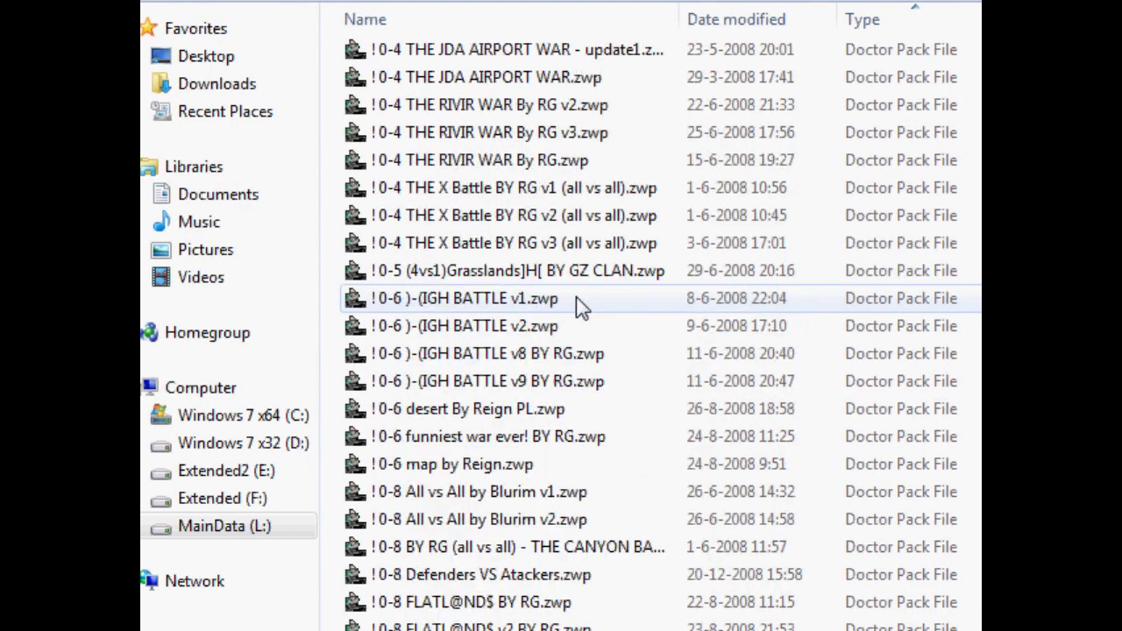
scroll(581, 307, "up", 1)
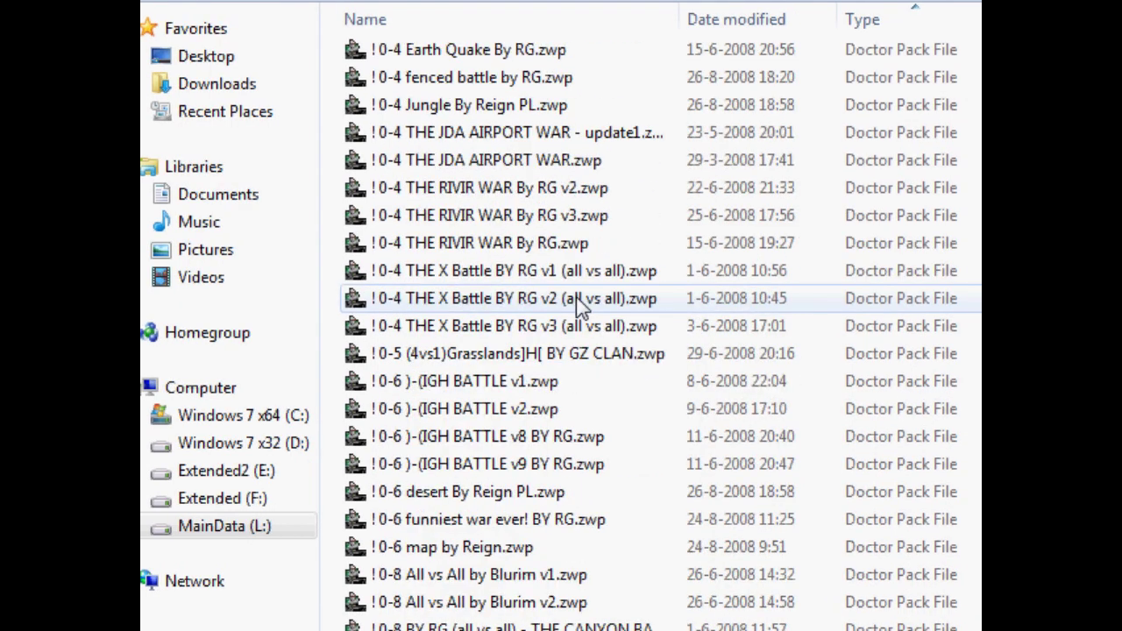
scroll(579, 307, "up", 4)
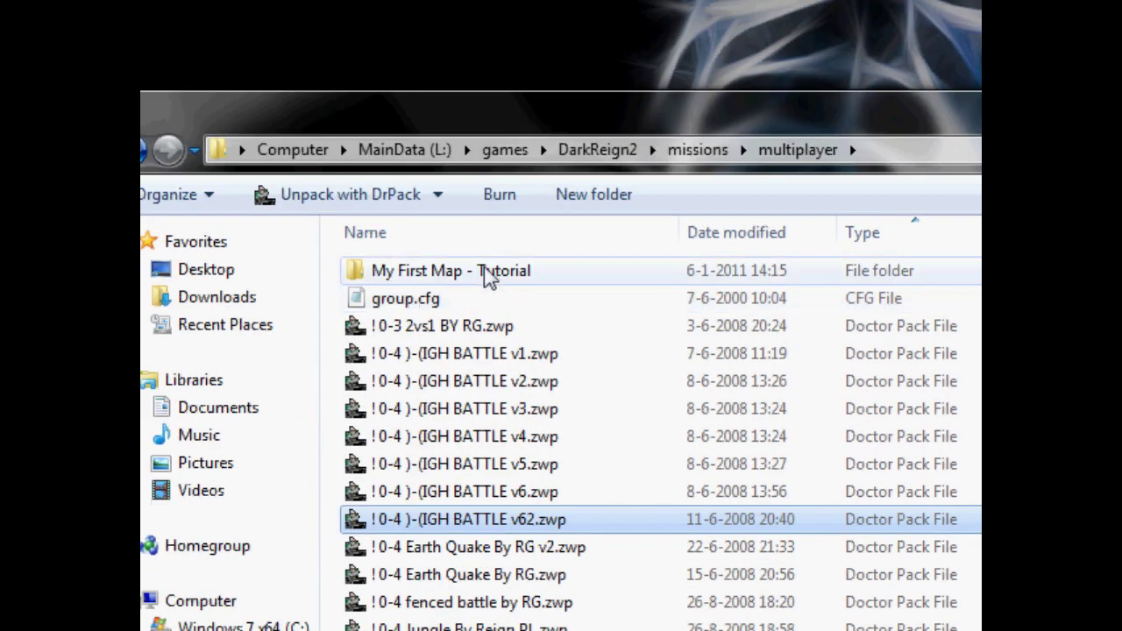
- Check the My First Map - Tutorial folder name and the multiplayer folder's full path for spaces
left_click(413, 273)
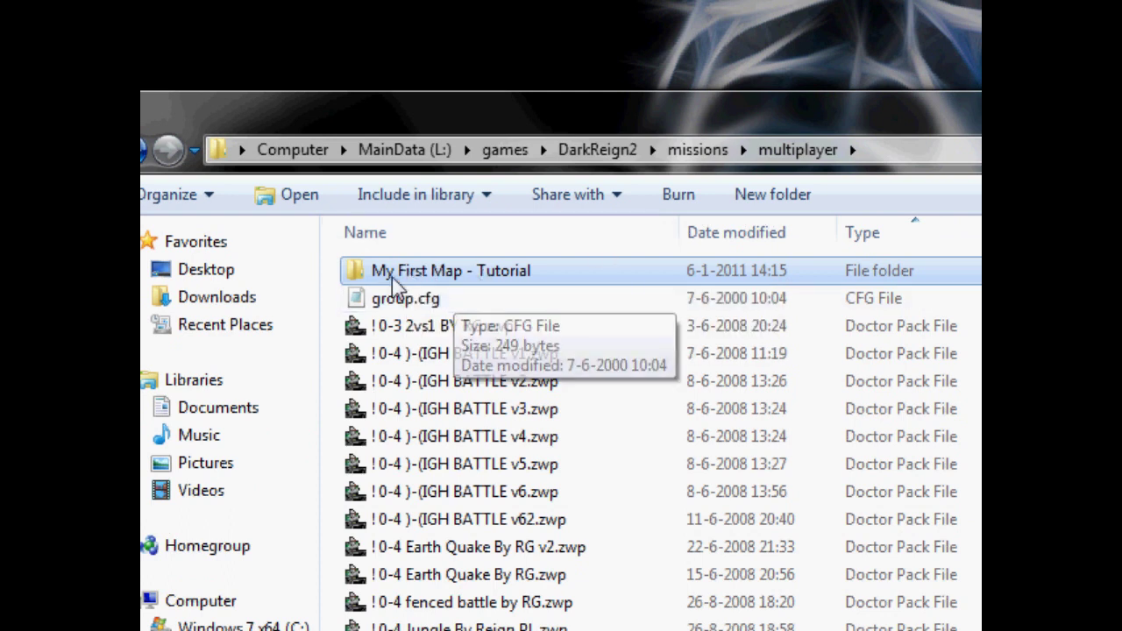
left_click(412, 279)
left_click(948, 156)
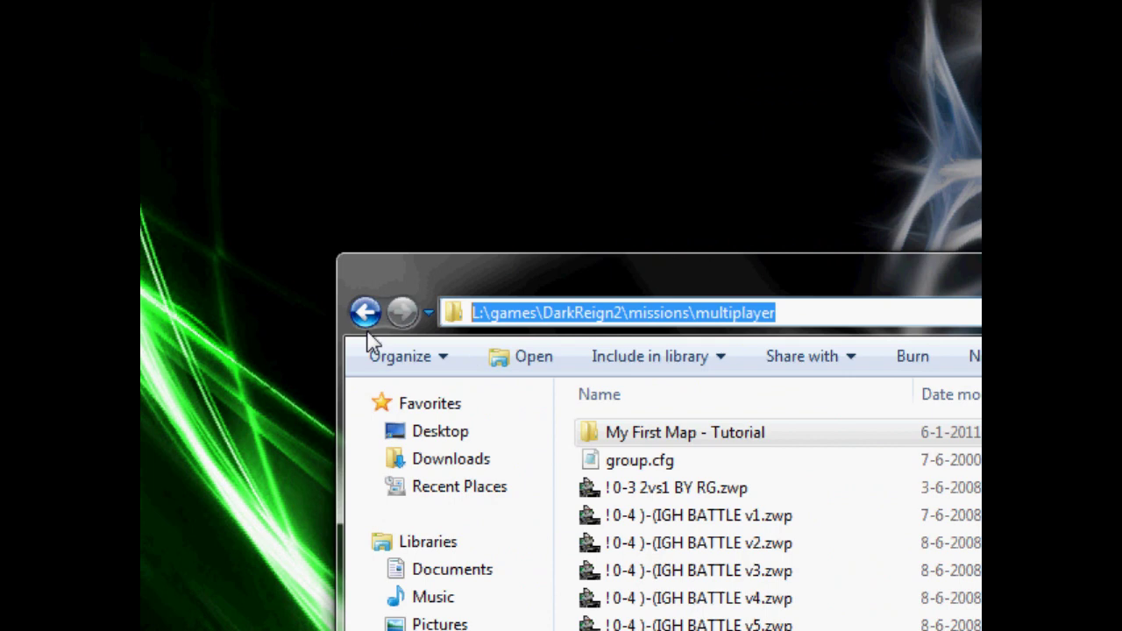
left_click_drag(368, 332, 875, 335)
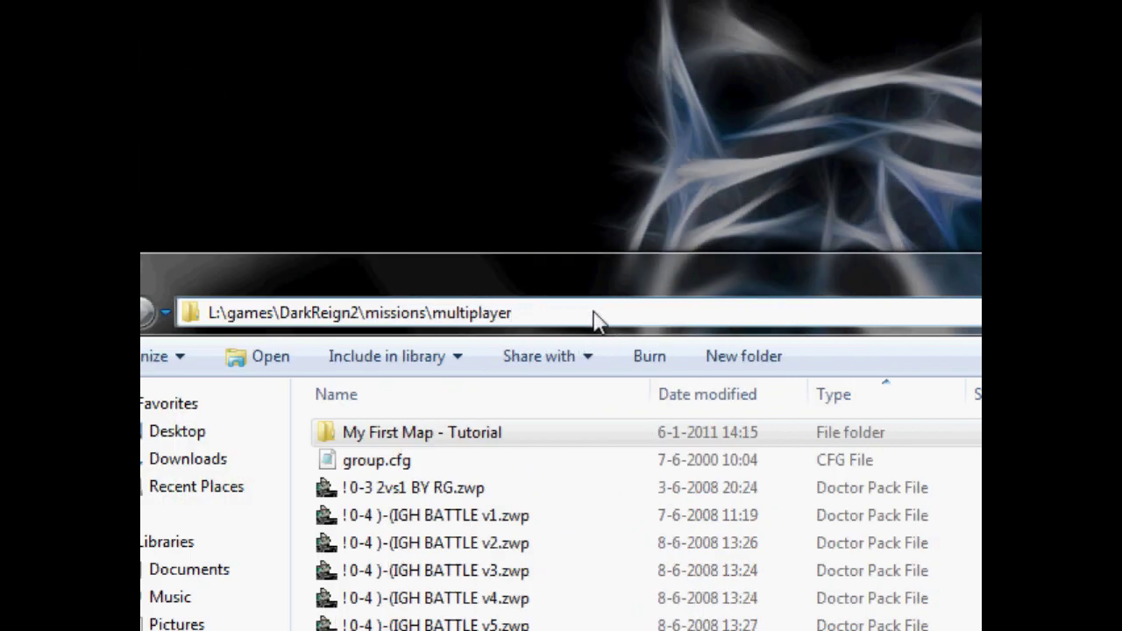
left_click(401, 438)
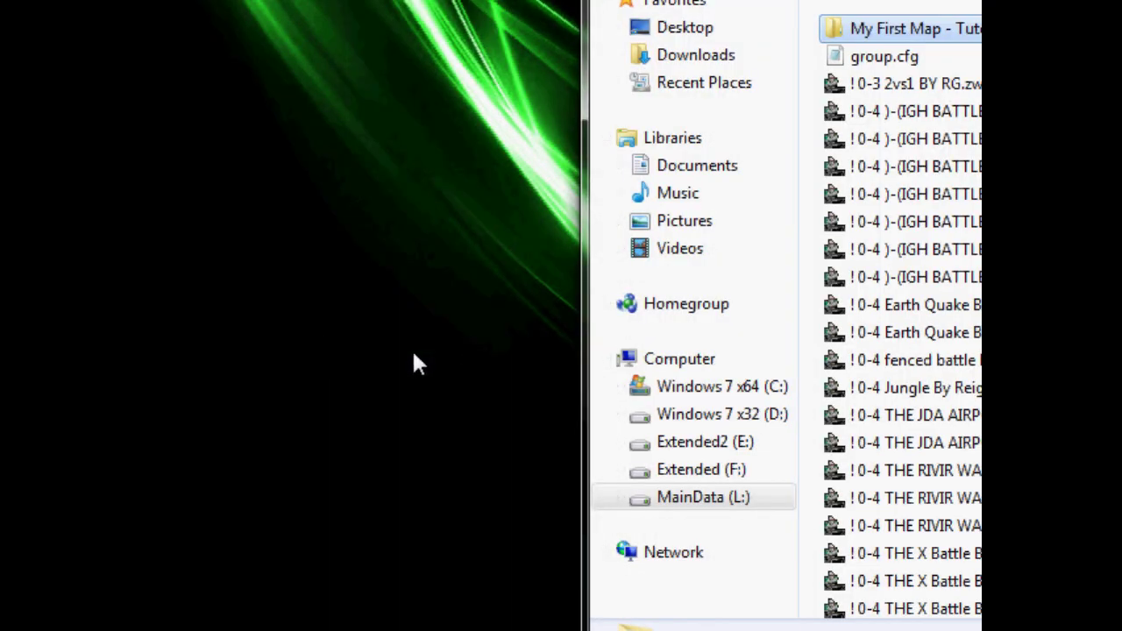
left_click(406, 321)
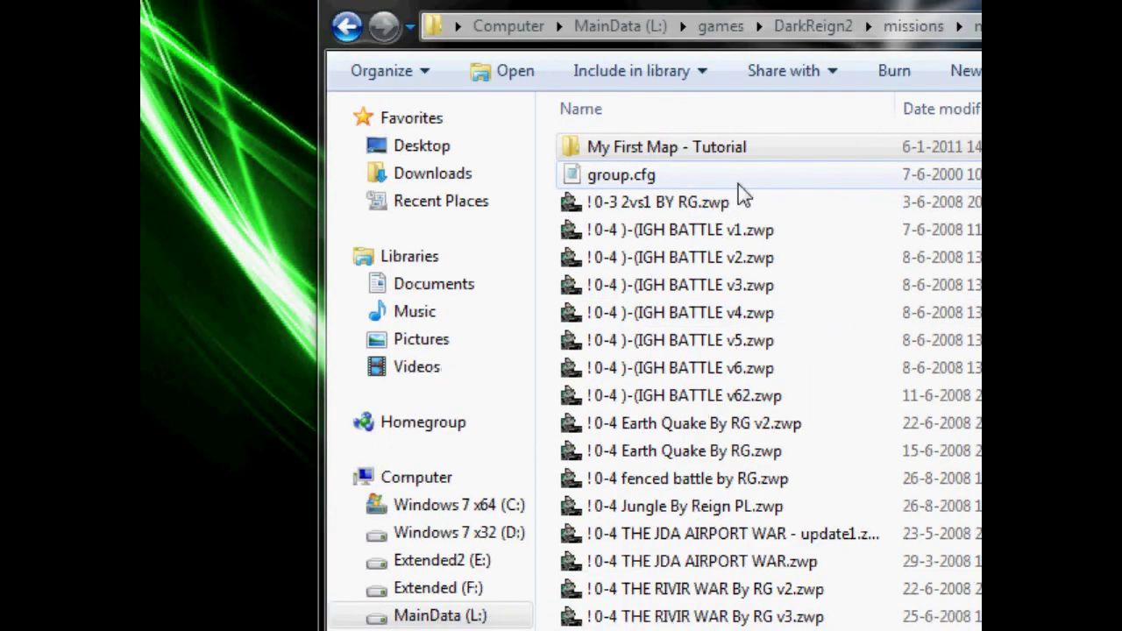
left_click(638, 146)
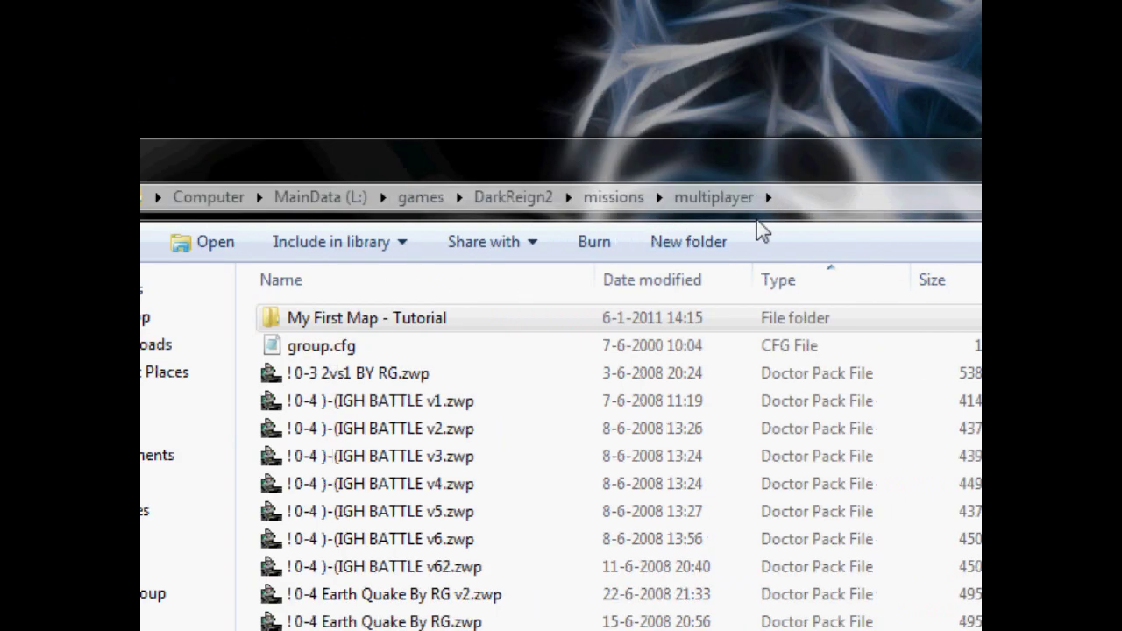
left_click(619, 194)
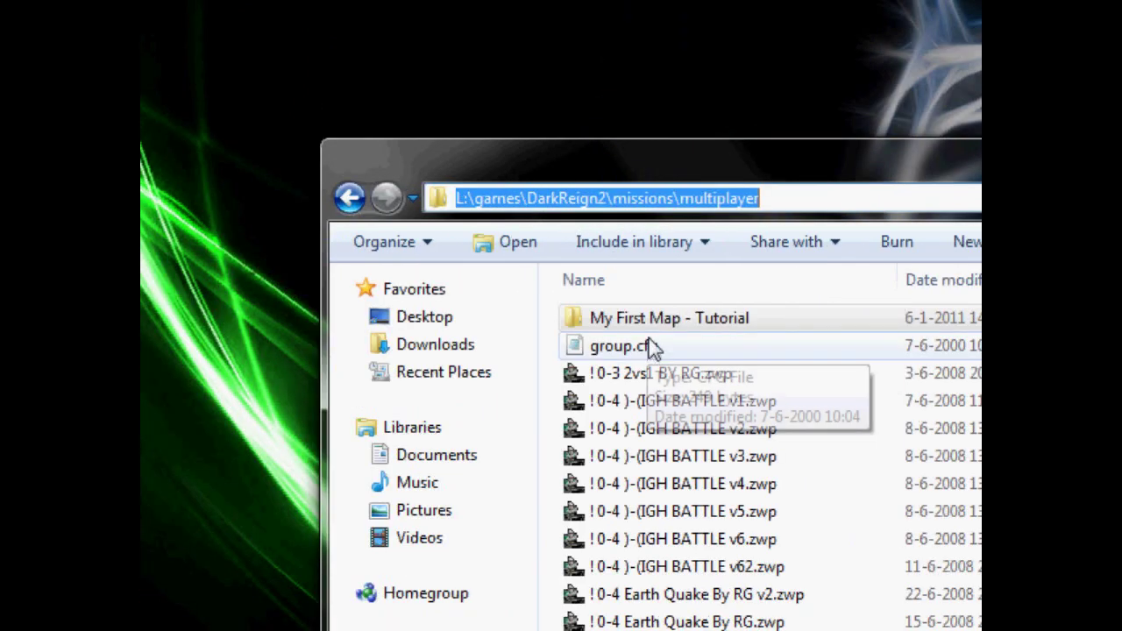
- Rename the My First Map - Tutorial folder without spaces as MyFirstMap-Tutorial
left_click(608, 325)
left_click(621, 326)
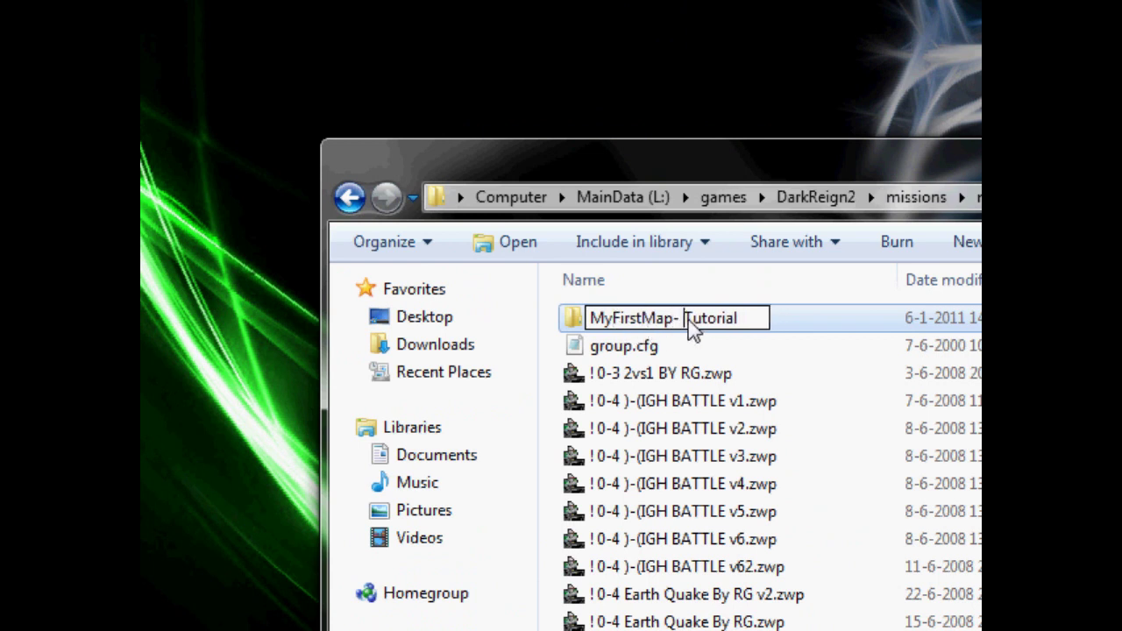
key("BackSpace")
key("Return")
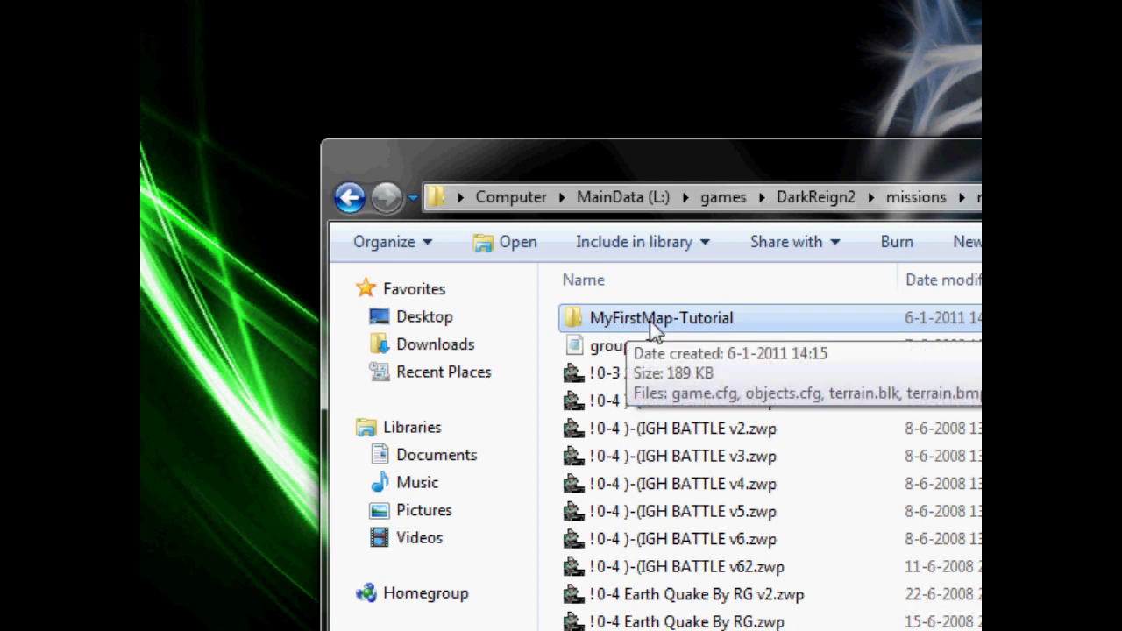
- Pack the MyFirstMap-Tutorial folder with DrPack
right_click(664, 328)
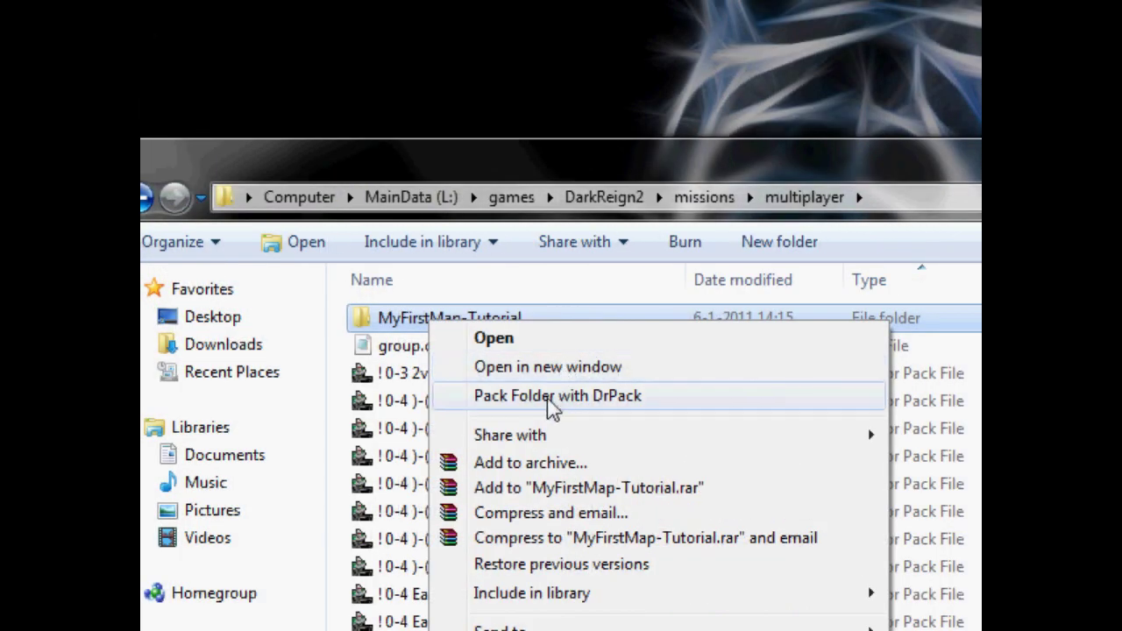
left_click(553, 399)
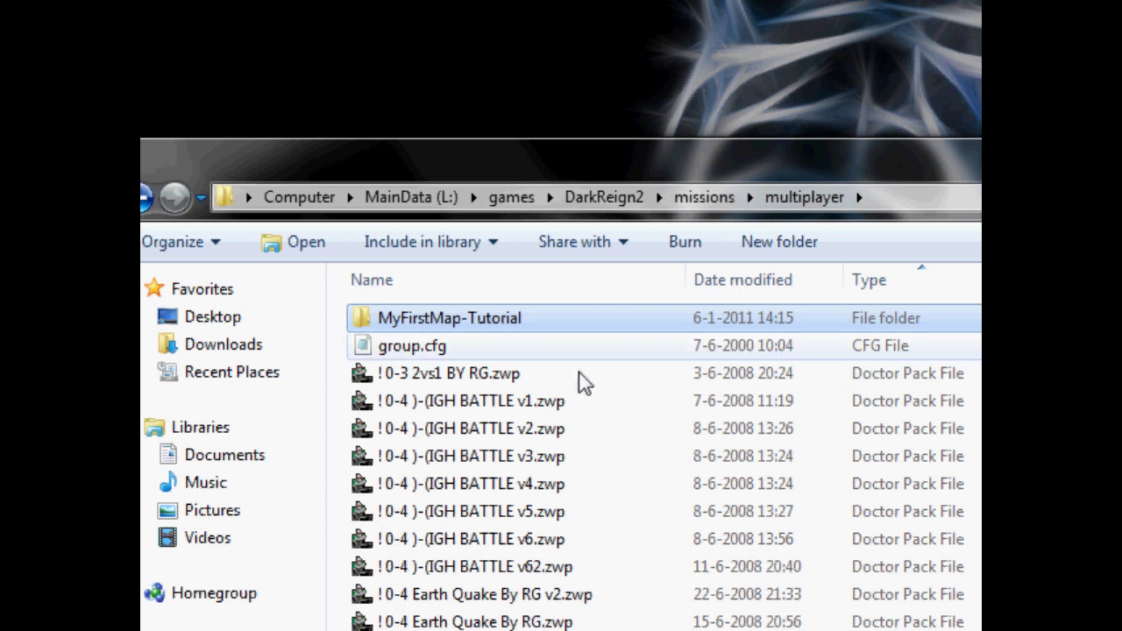
right_click(421, 337)
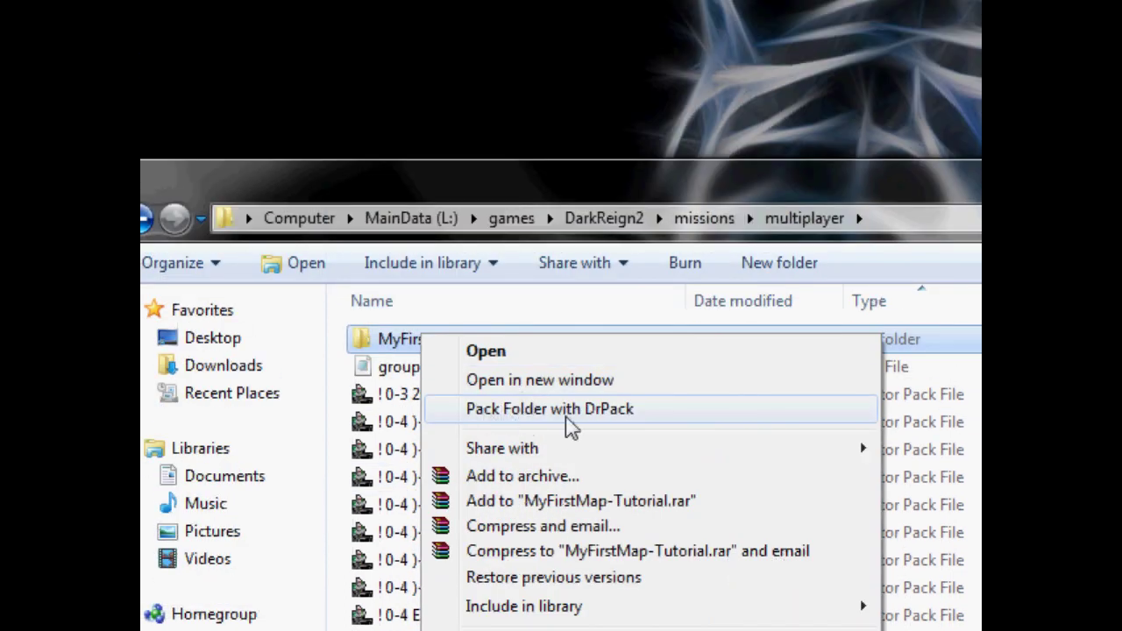
left_click(572, 427)
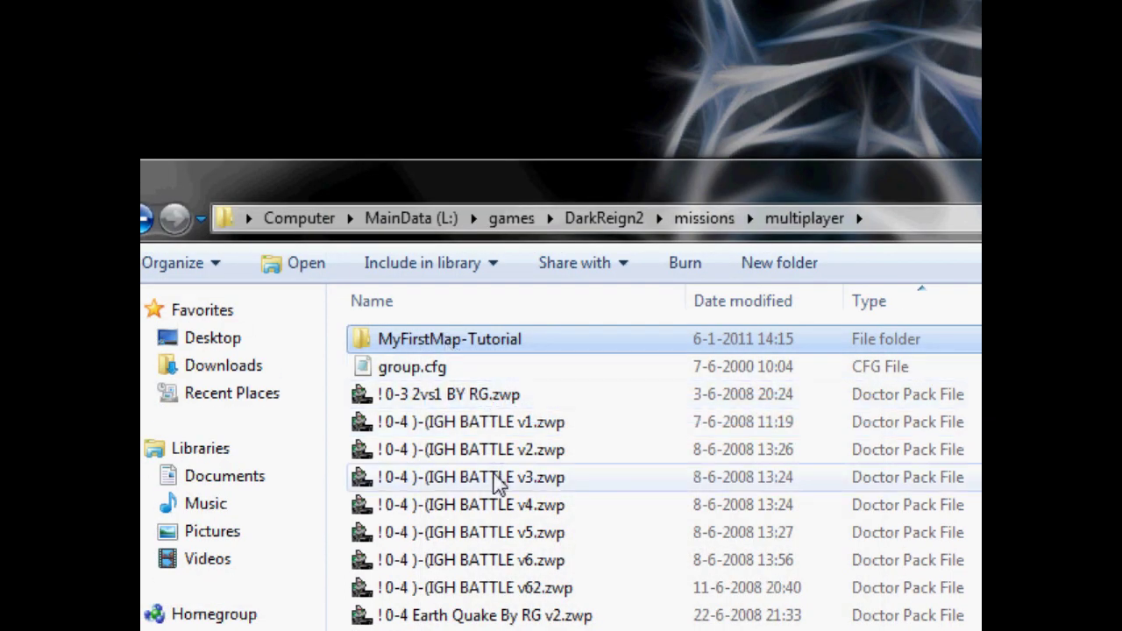
- Find the packed MyFirstMap-Tutorial.zwp among the map files starting with m and select it
left_click(493, 428)
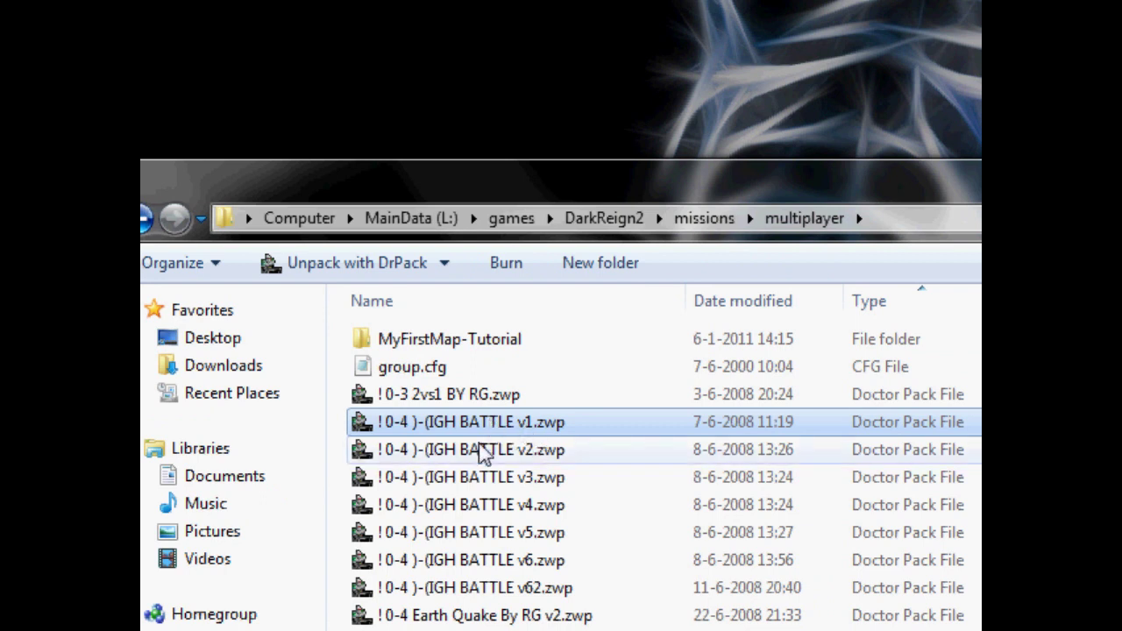
key("m")
key("m")
key("m")
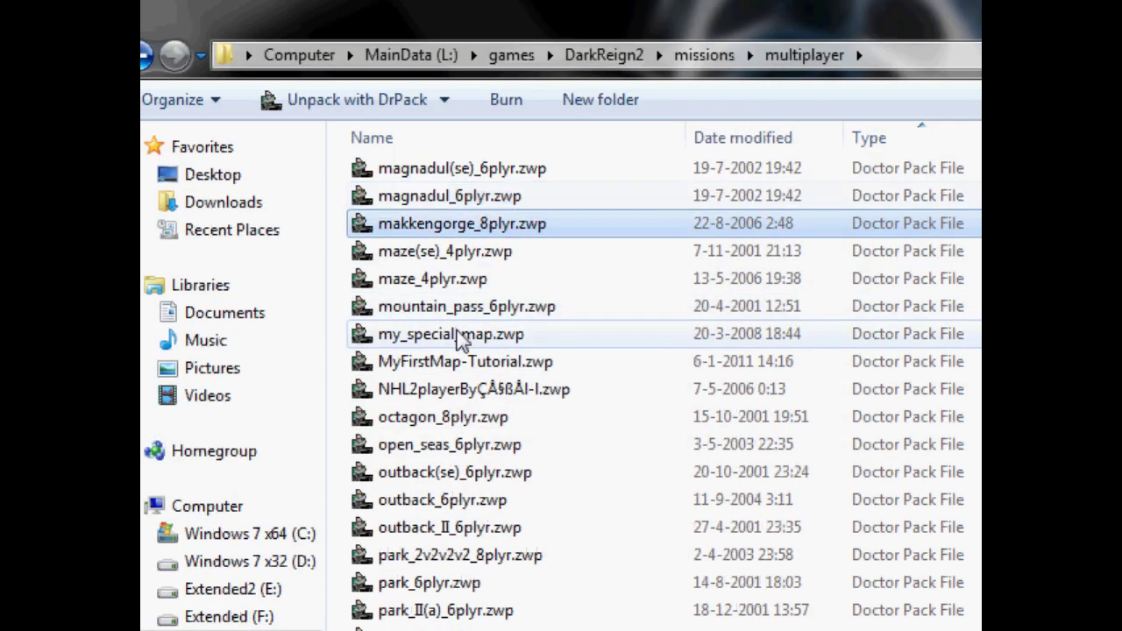
key("Down")
left_click(431, 363)
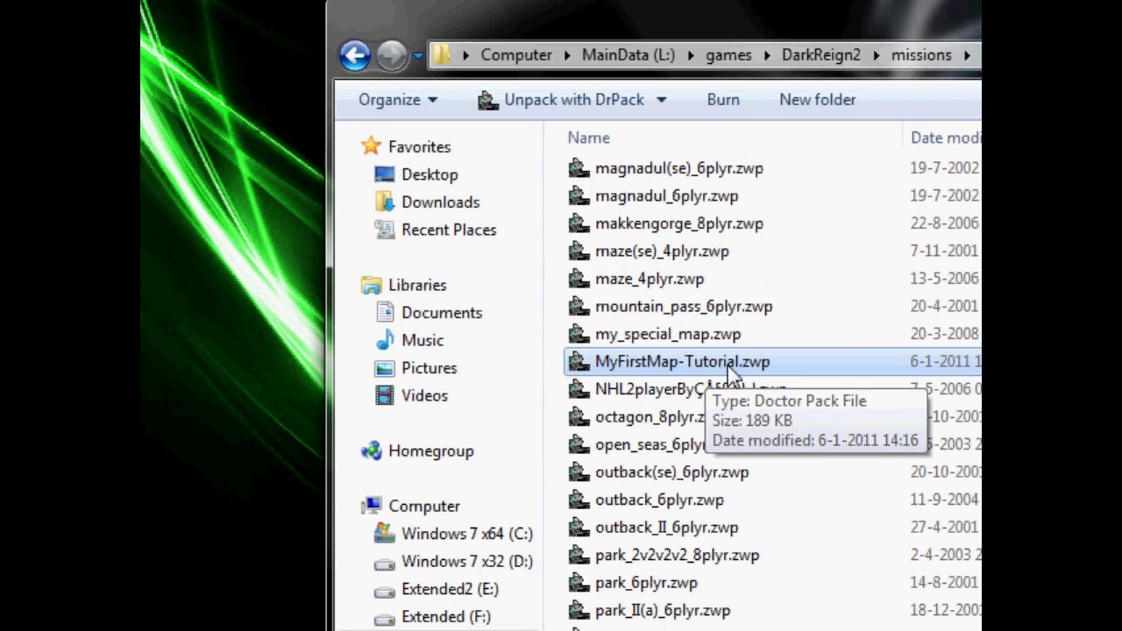
- Rename the packed map as Map By ComRafGras - Battle For 2 Players.zwp and widen the Name column to fit it
left_click(631, 367)
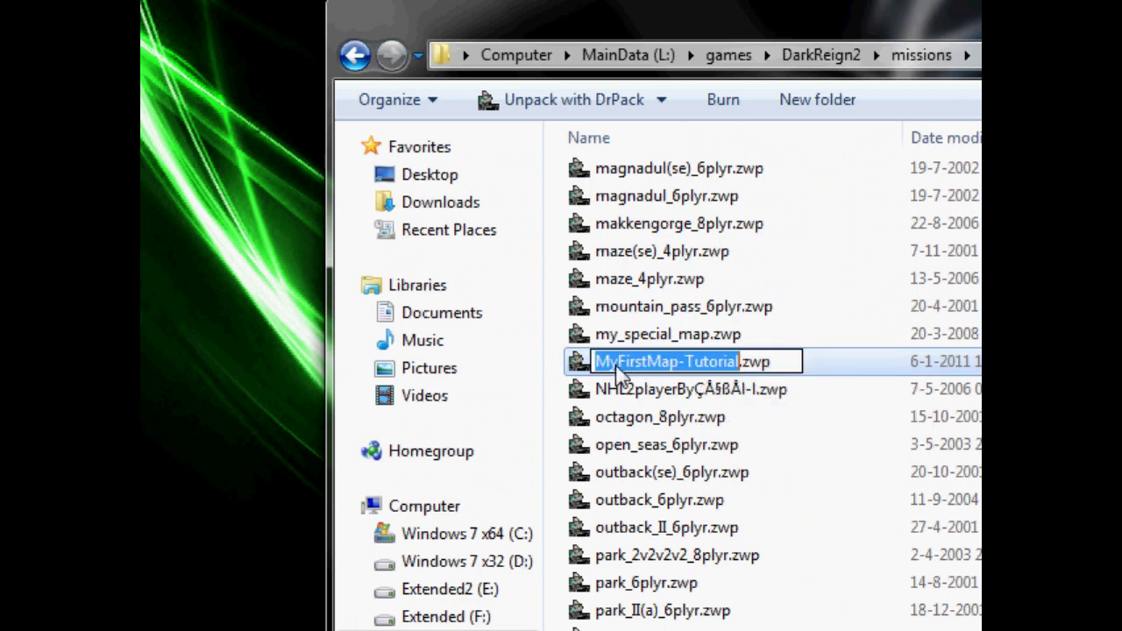
left_click(671, 368)
left_click_drag(741, 368, 538, 376)
type("M")
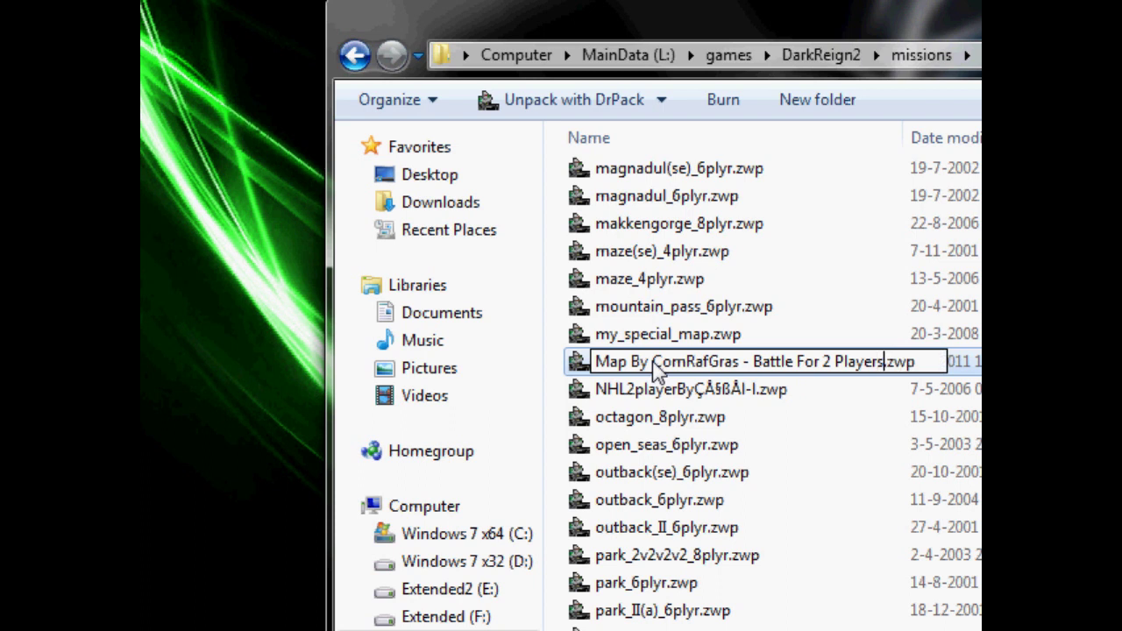
key("Return")
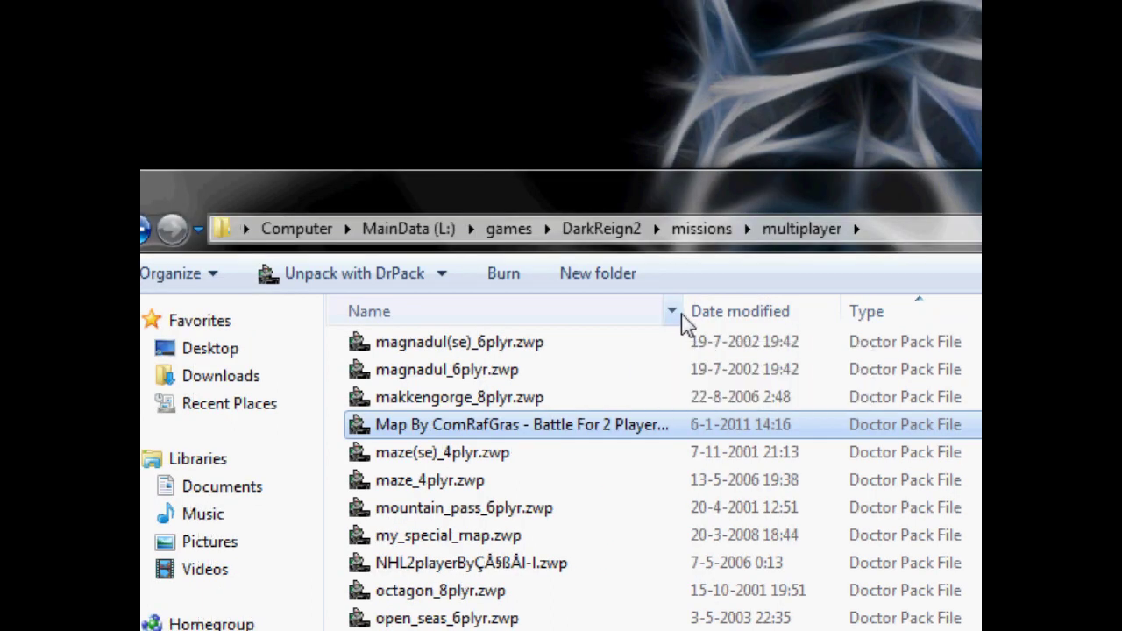
left_click(673, 138)
left_click_drag(688, 312, 820, 315)
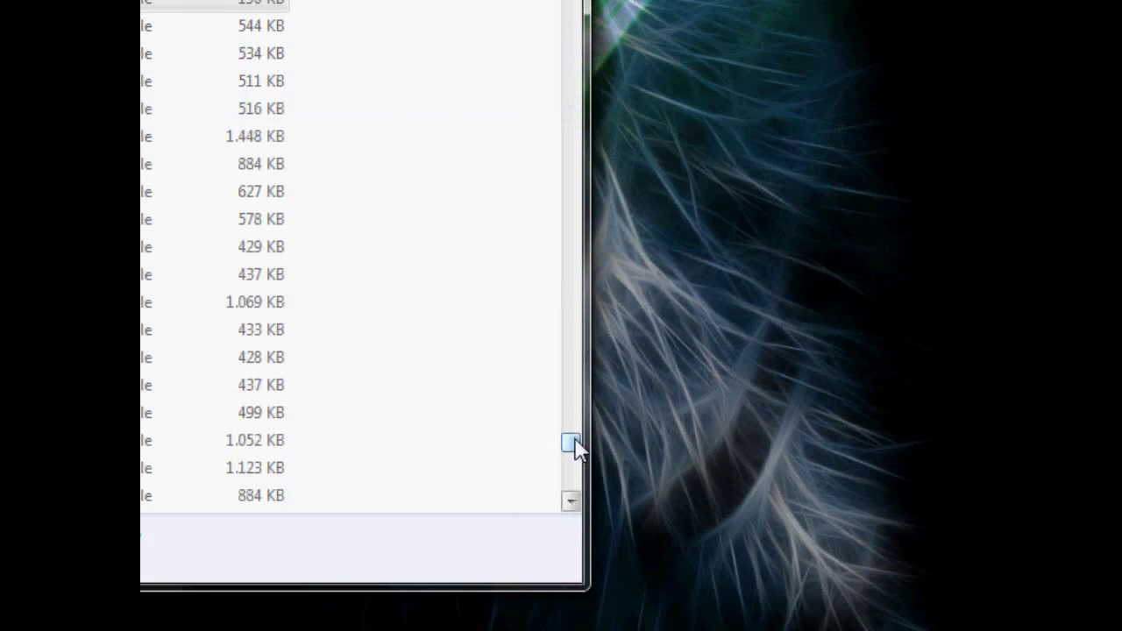
- Permanently delete the unpacked MyFirstMap-Tutorial folder from the multiplayer folder
left_click_drag(575, 442, 579, 166)
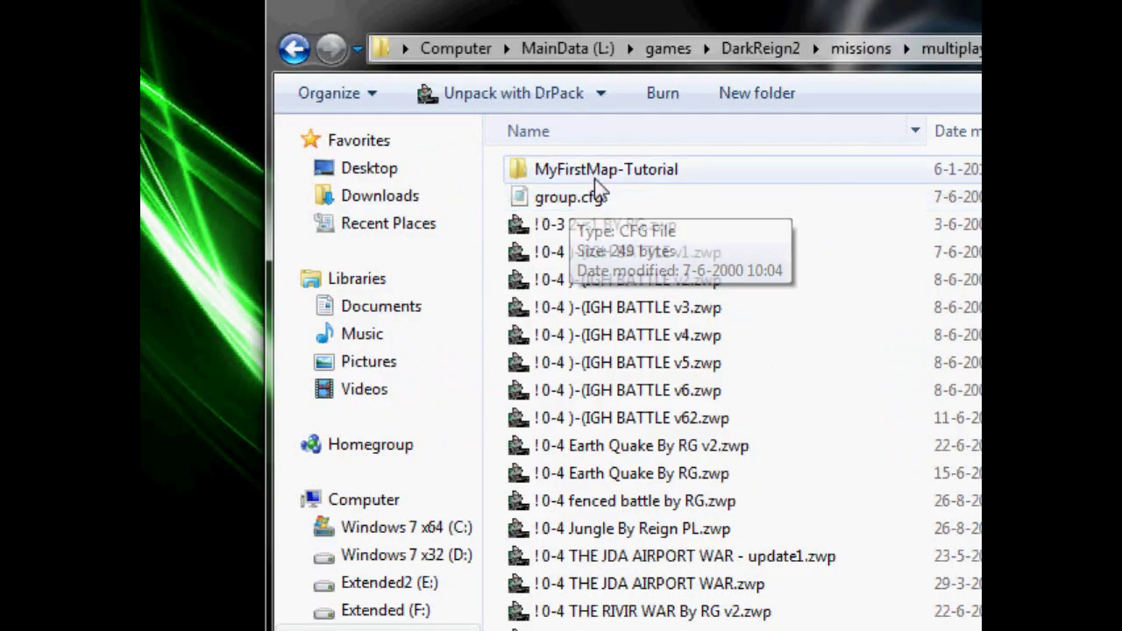
left_click(624, 180)
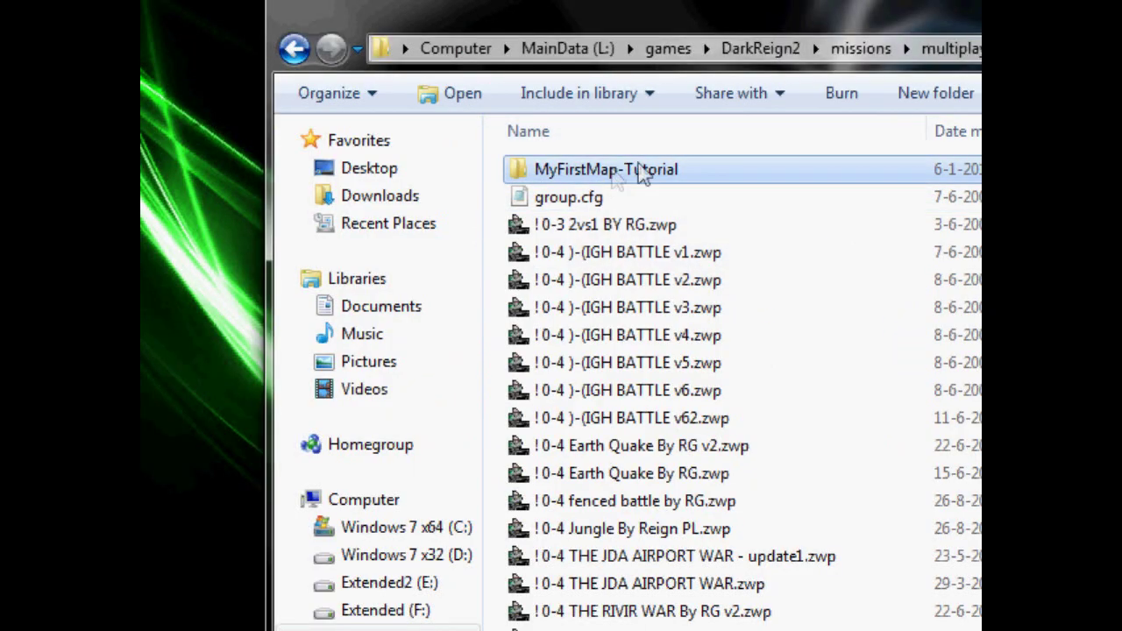
key("shift+Delete")
key("Return")
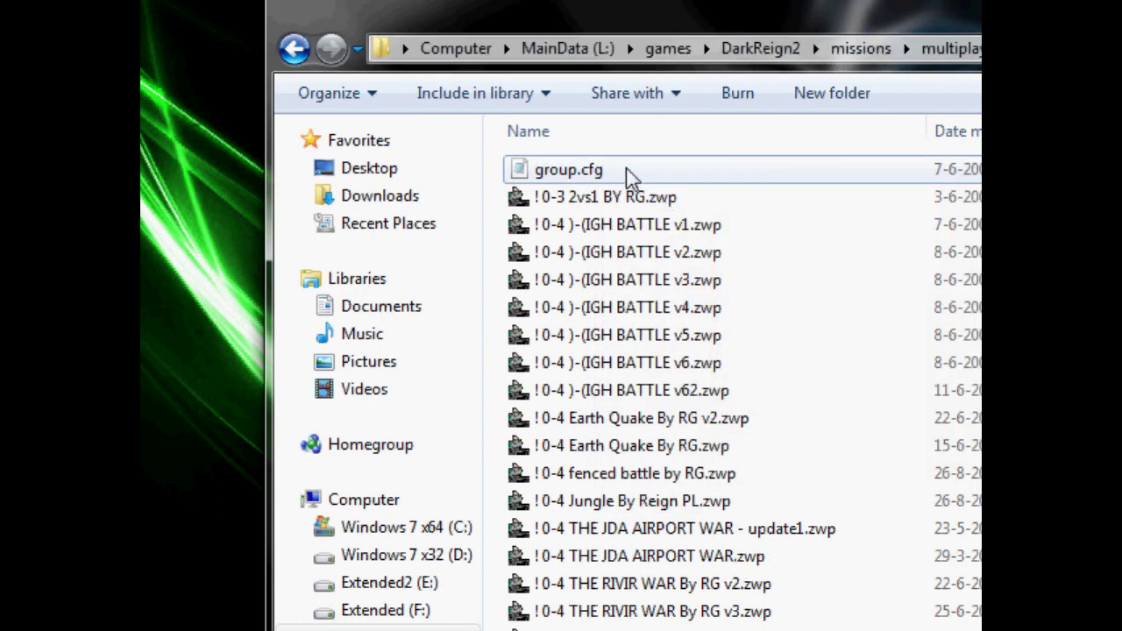
- Examine how the existing multiplayer maps are named, from the numbered battle maps down to the Skulkys maps
left_click(622, 368)
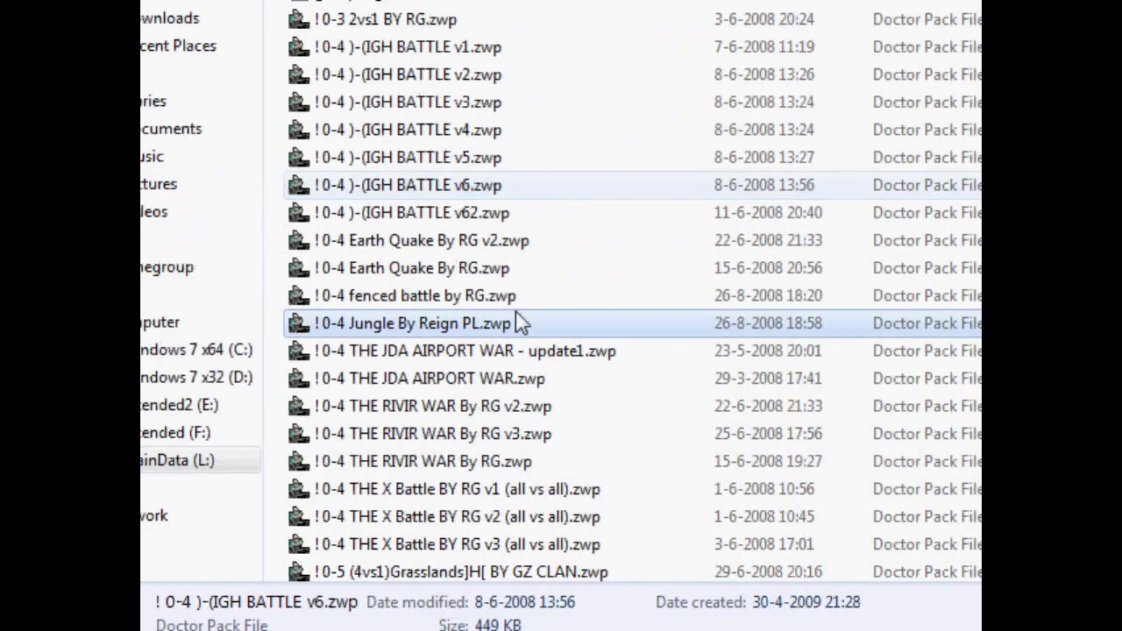
left_click(518, 323)
left_click(463, 406)
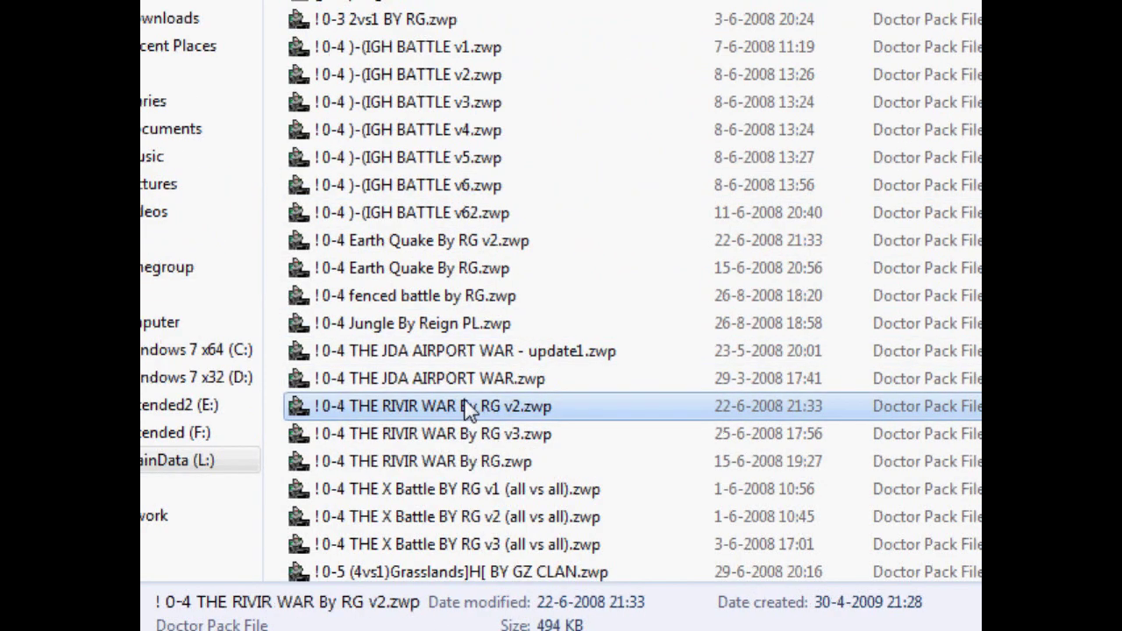
left_click(438, 326)
left_click(537, 487)
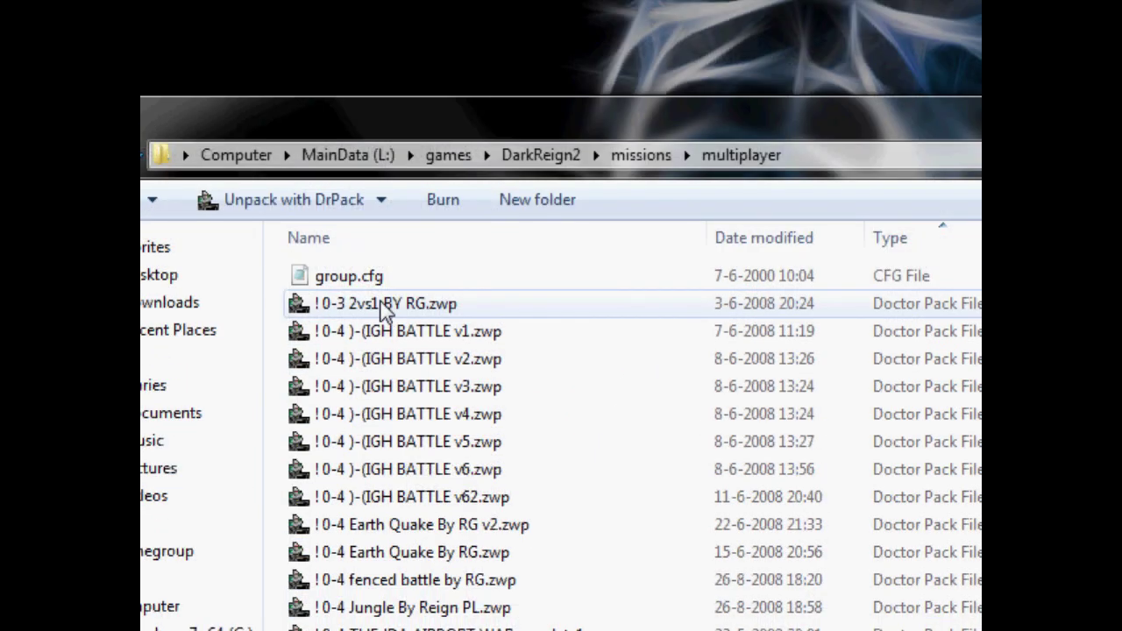
left_click(383, 307)
left_click(545, 314)
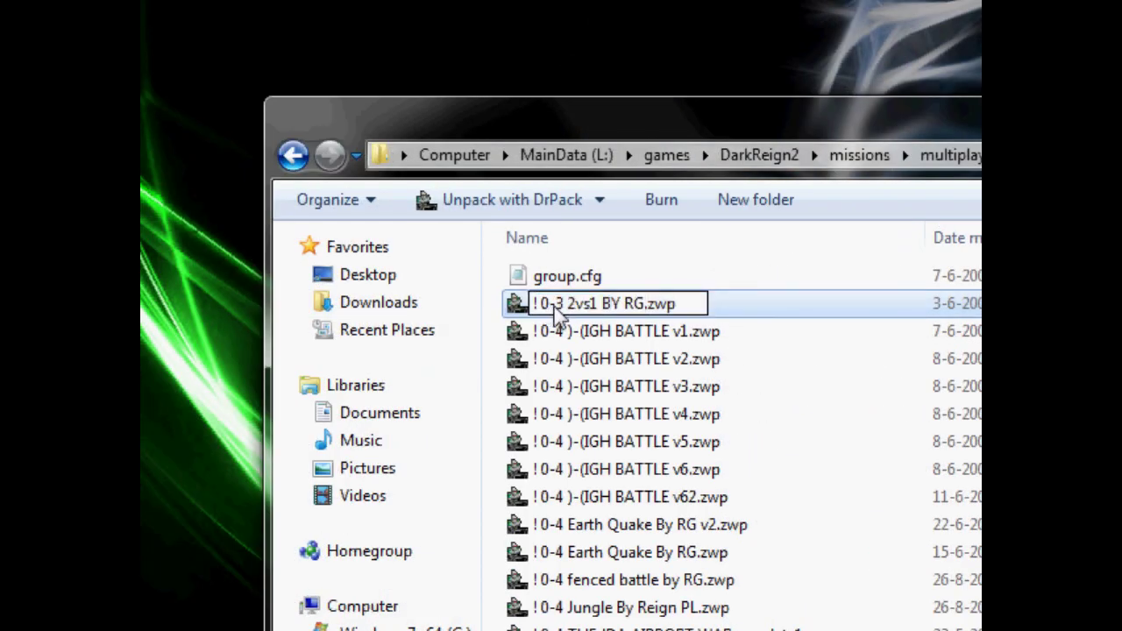
left_click(638, 395)
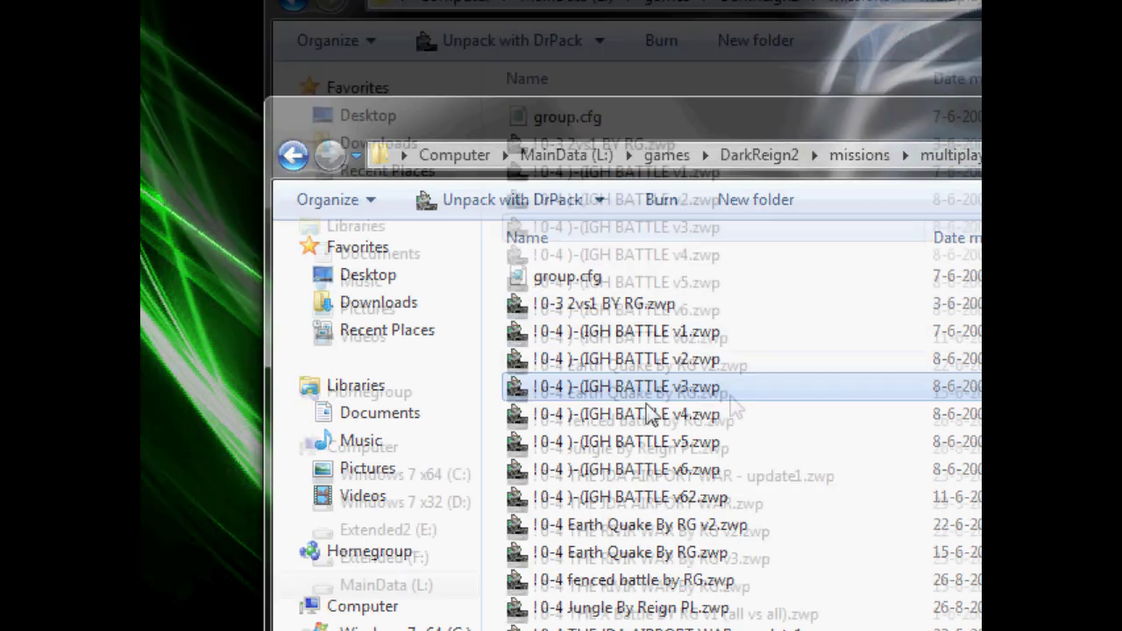
scroll(767, 602, "down", 10)
scroll(556, 450, "down", 4)
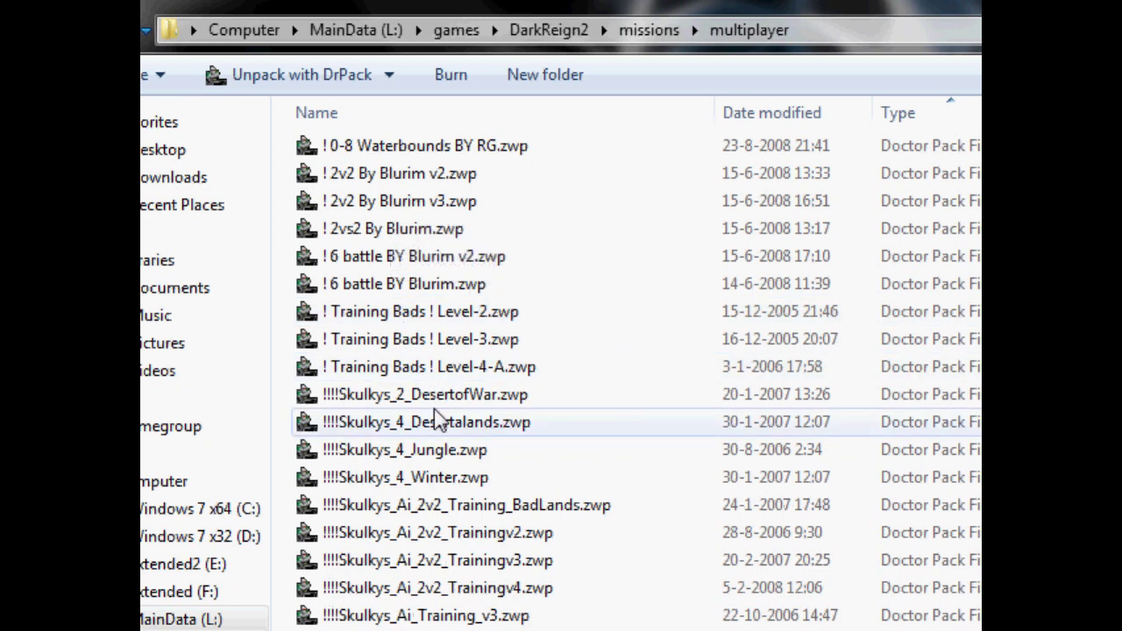
- Find !0-1credits.zwp among the multiplayer maps and rename it as ! 0-1 credits.zwp
scroll(433, 574, "down", 3)
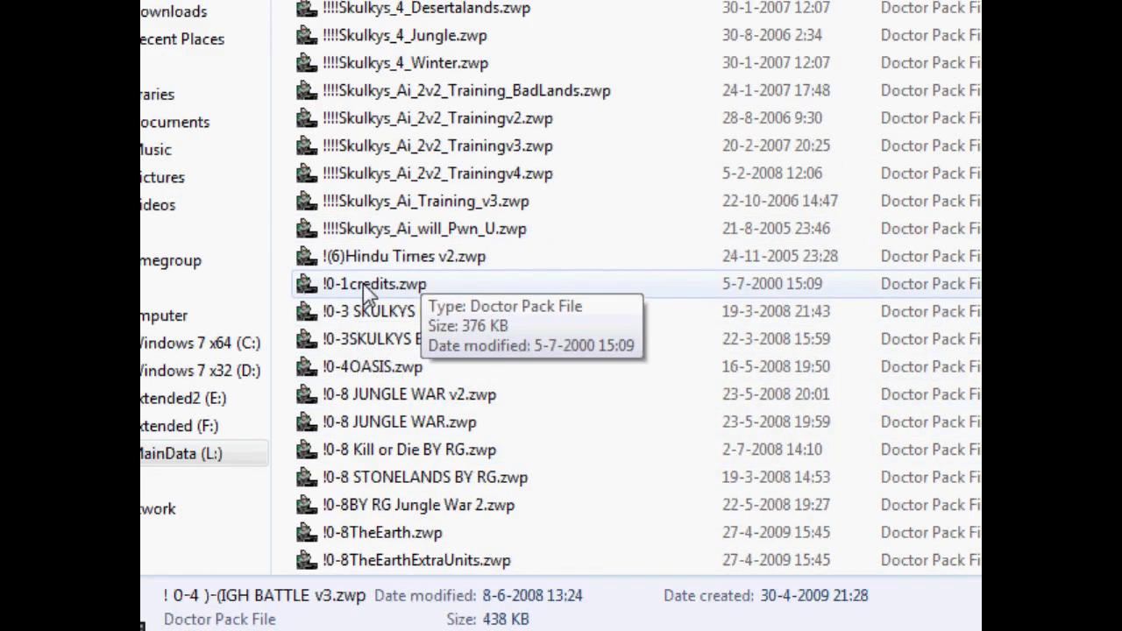
left_click(366, 292)
scroll(364, 285, "up", 1)
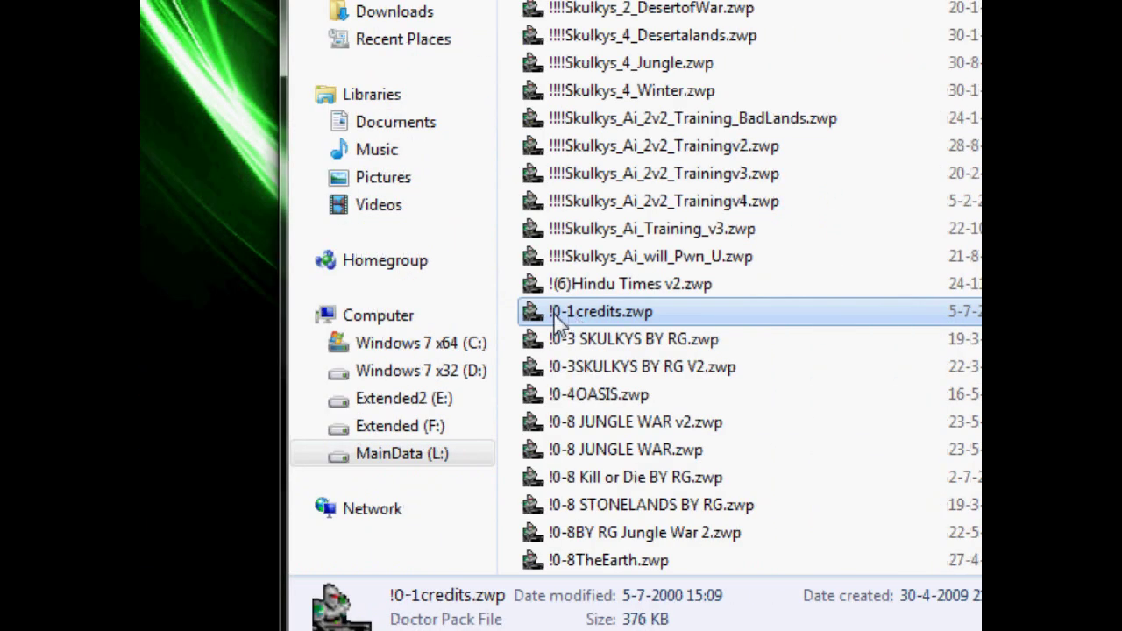
left_click(555, 314)
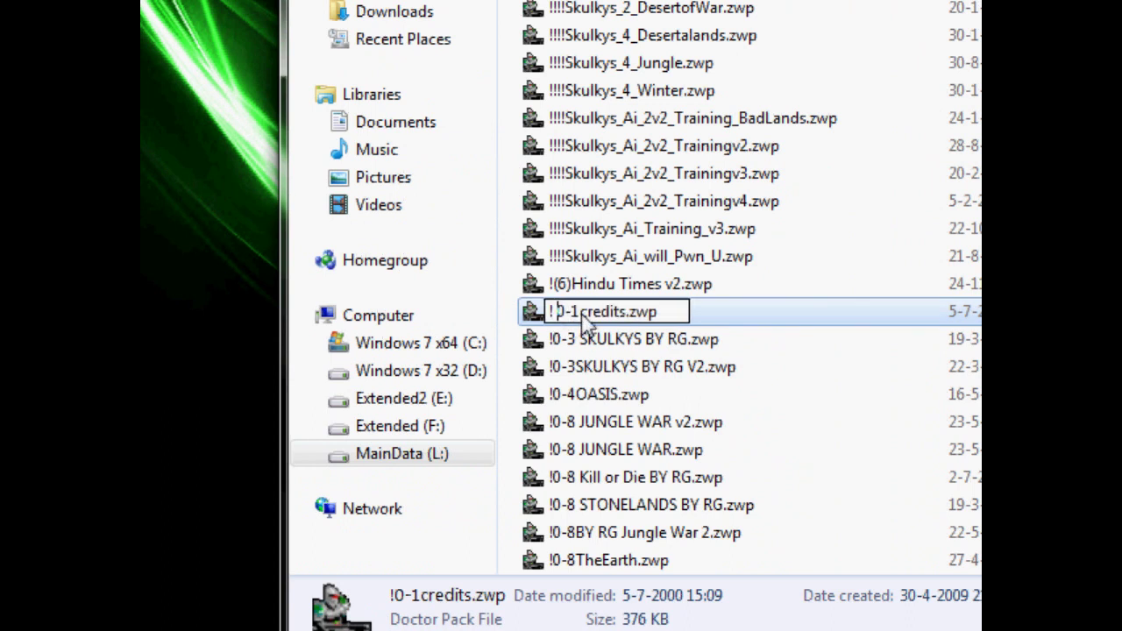
key("Return")
- Inspect the map files inside the !0-1credits folder and return to the multiplayer folder
scroll(672, 242, "up", 1)
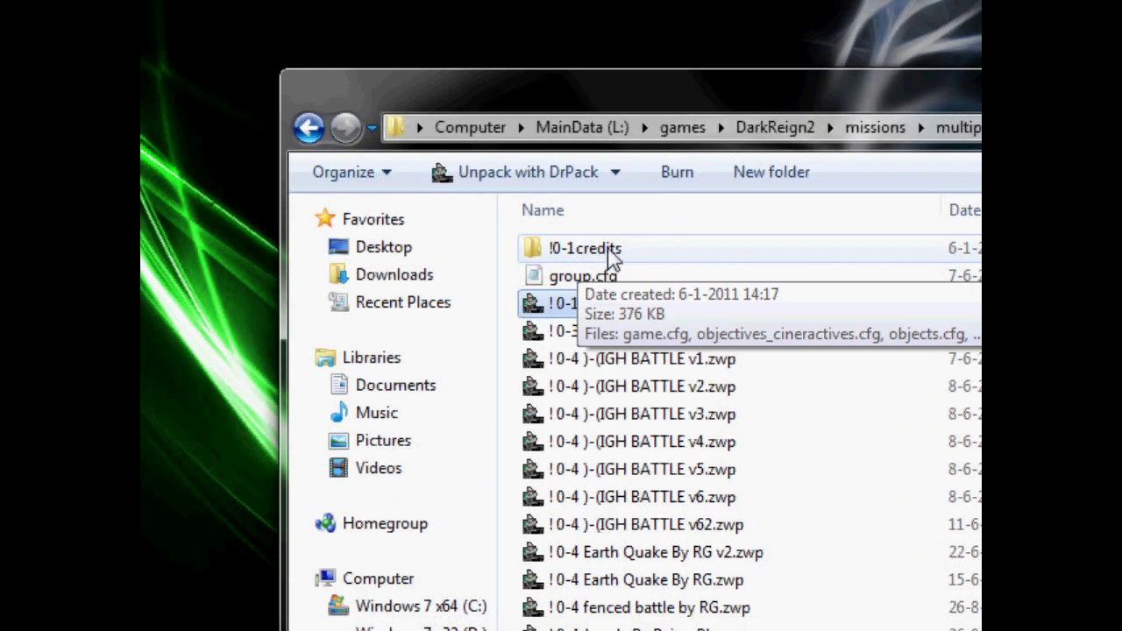
double_click(609, 250)
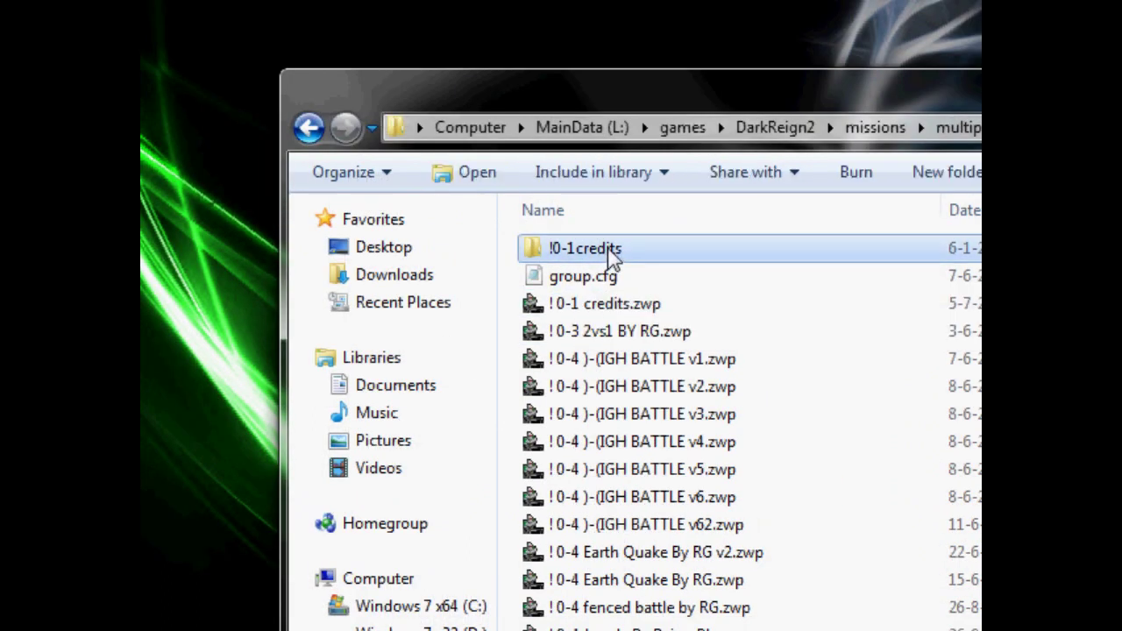
left_click_drag(782, 630, 684, 491)
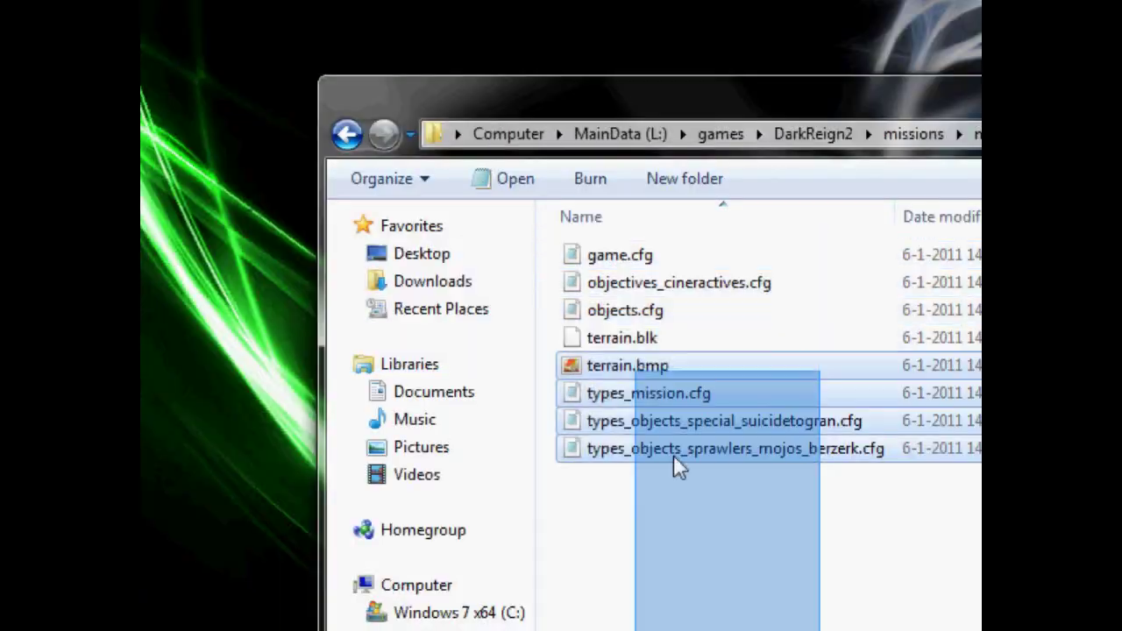
left_click(757, 296)
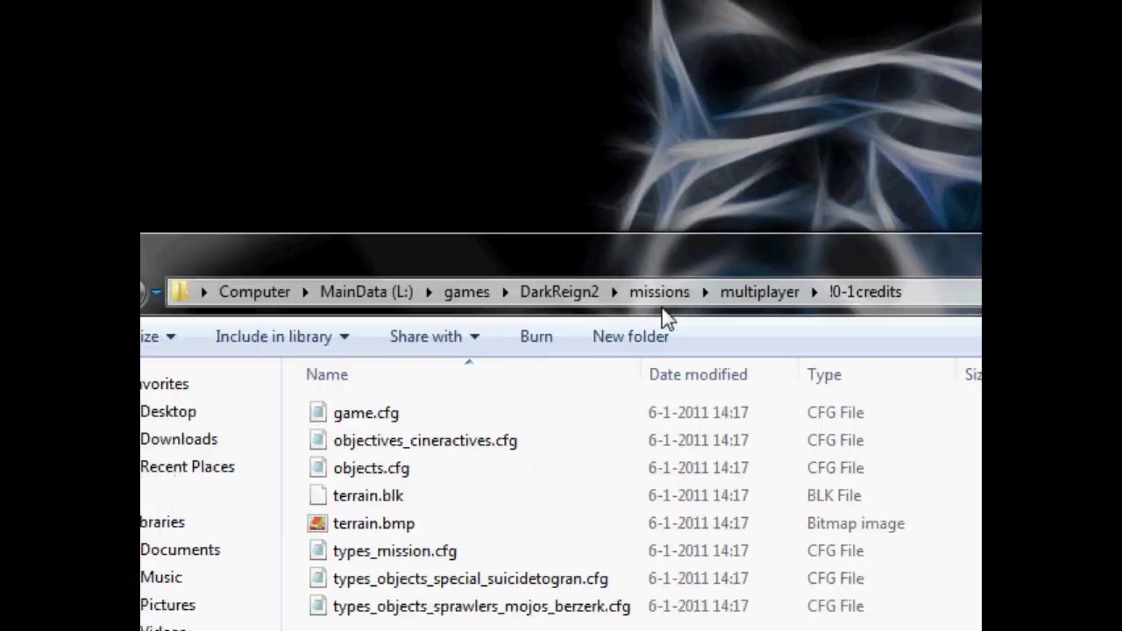